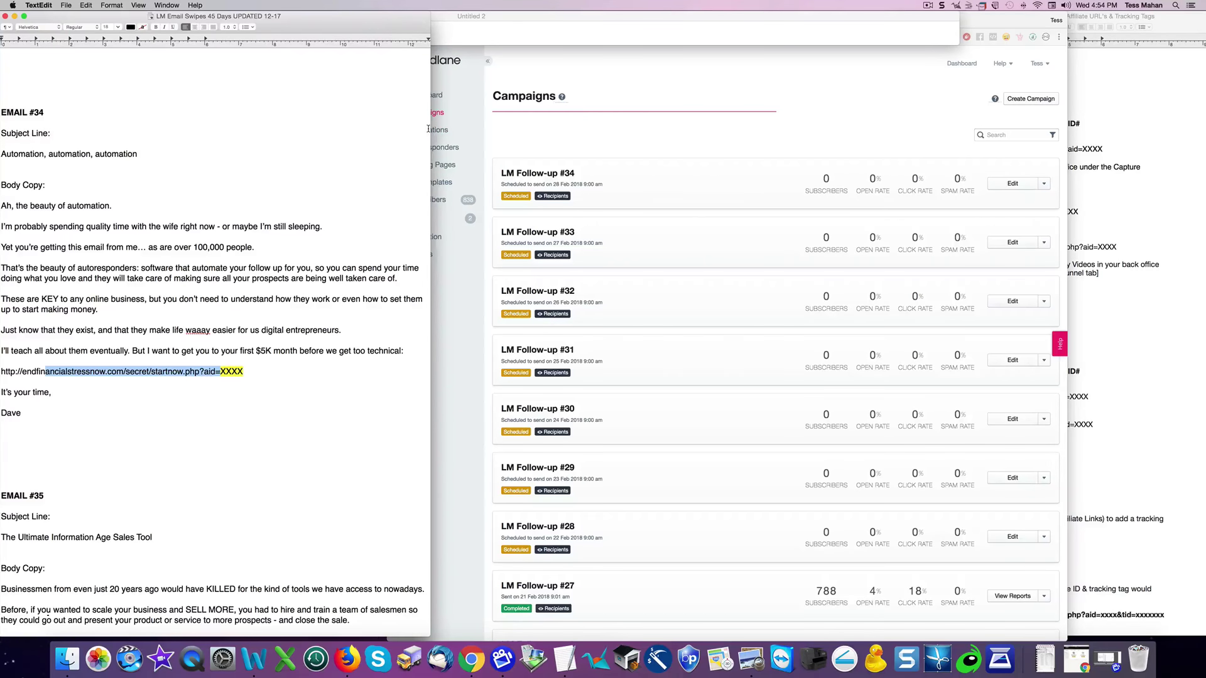
Look over the Secret Funnel and Book Funnel URLs in the Legendary Affiliate URL's & Tracking Tags document
{"action": "left_click", "coordinate": [225, 132]}
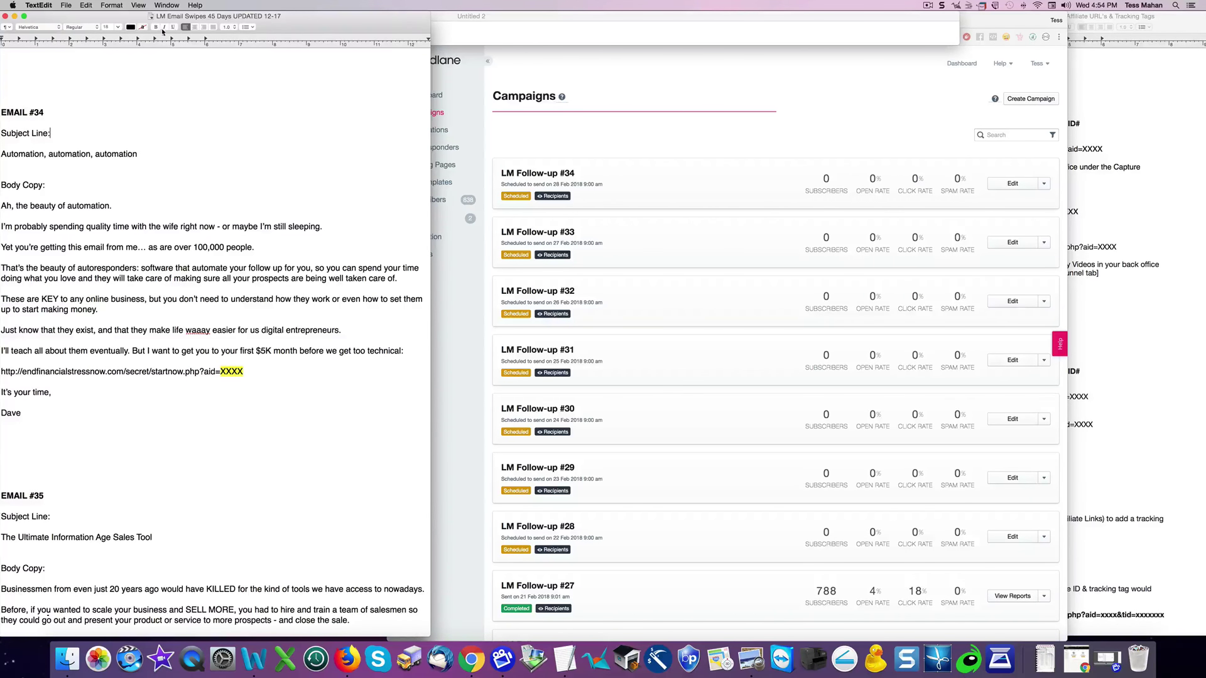
{"action": "left_click", "coordinate": [1136, 154]}
{"action": "scroll", "coordinate": [1009, 163], "scroll_direction": "down", "scroll_amount": 3}
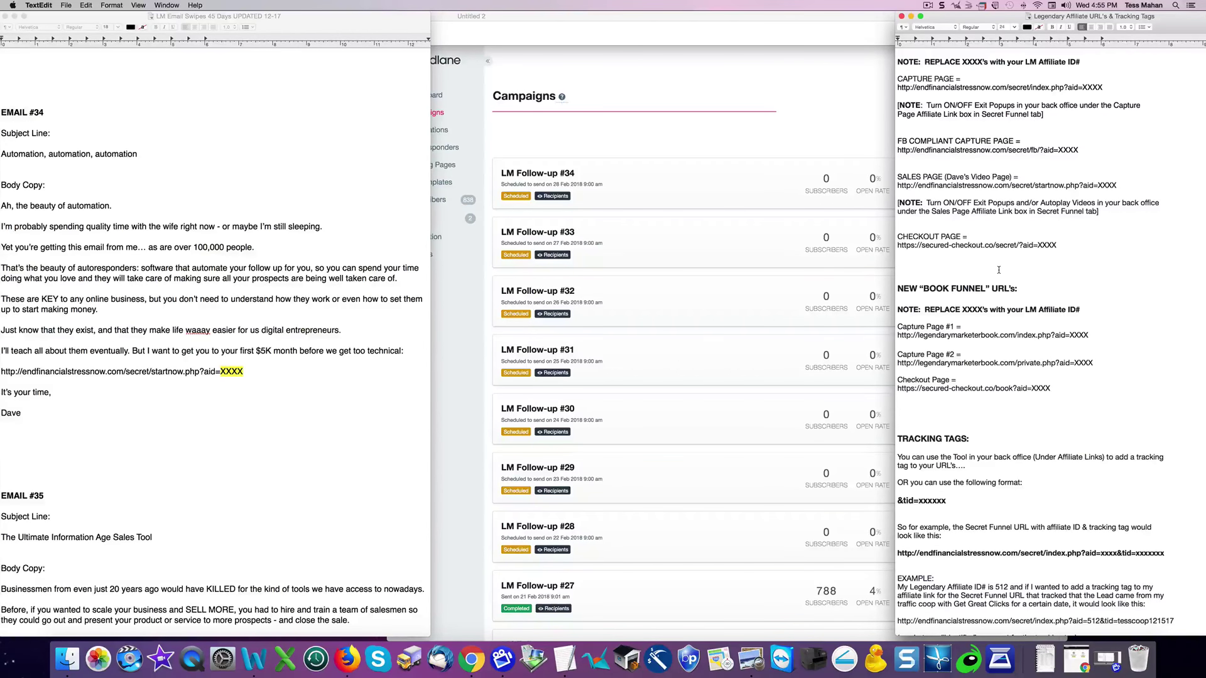
{"action": "scroll", "coordinate": [998, 269], "scroll_direction": "up", "scroll_amount": 5}
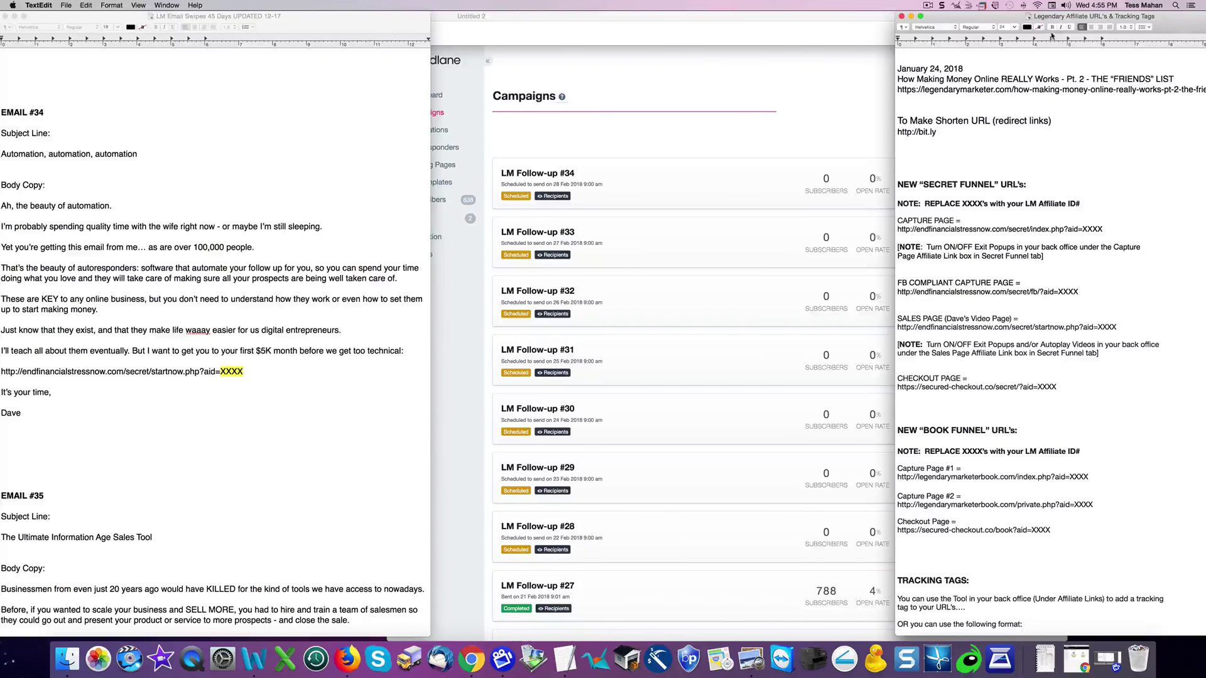
{"action": "left_click", "coordinate": [927, 6]}
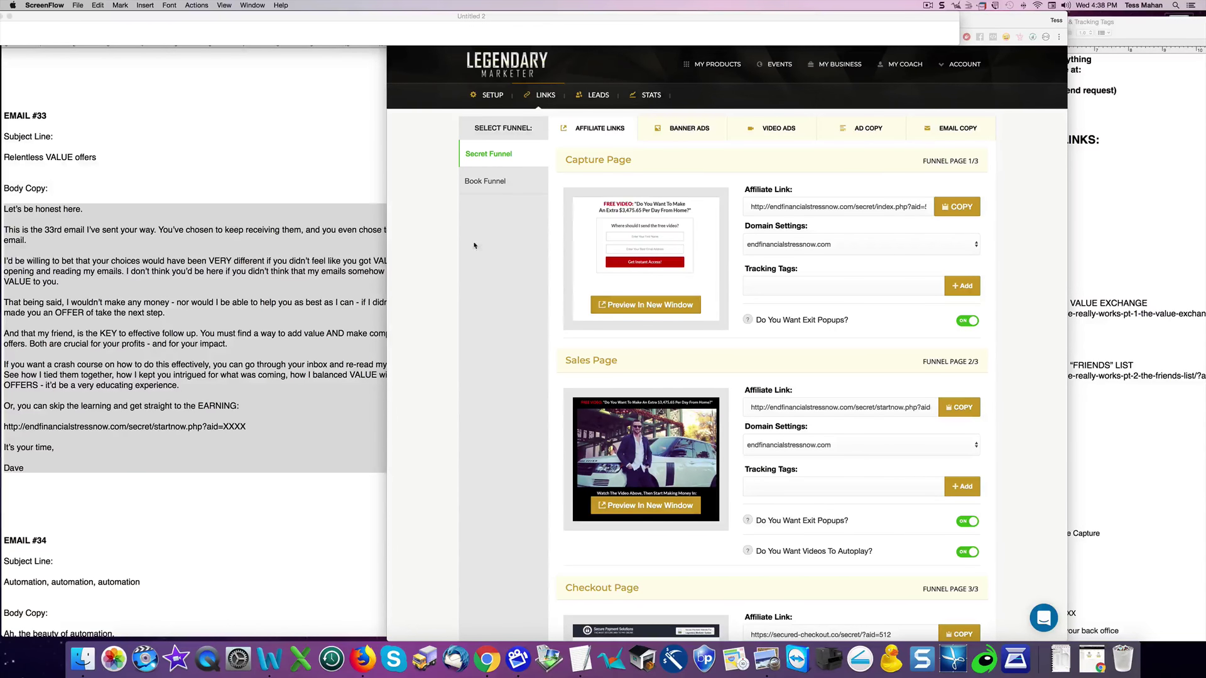
Switch to Chrome, review the Secret Funnel affiliate links in the Legendary Marketer back office, and open its email copy downloads
{"action": "left_click", "coordinate": [842, 67]}
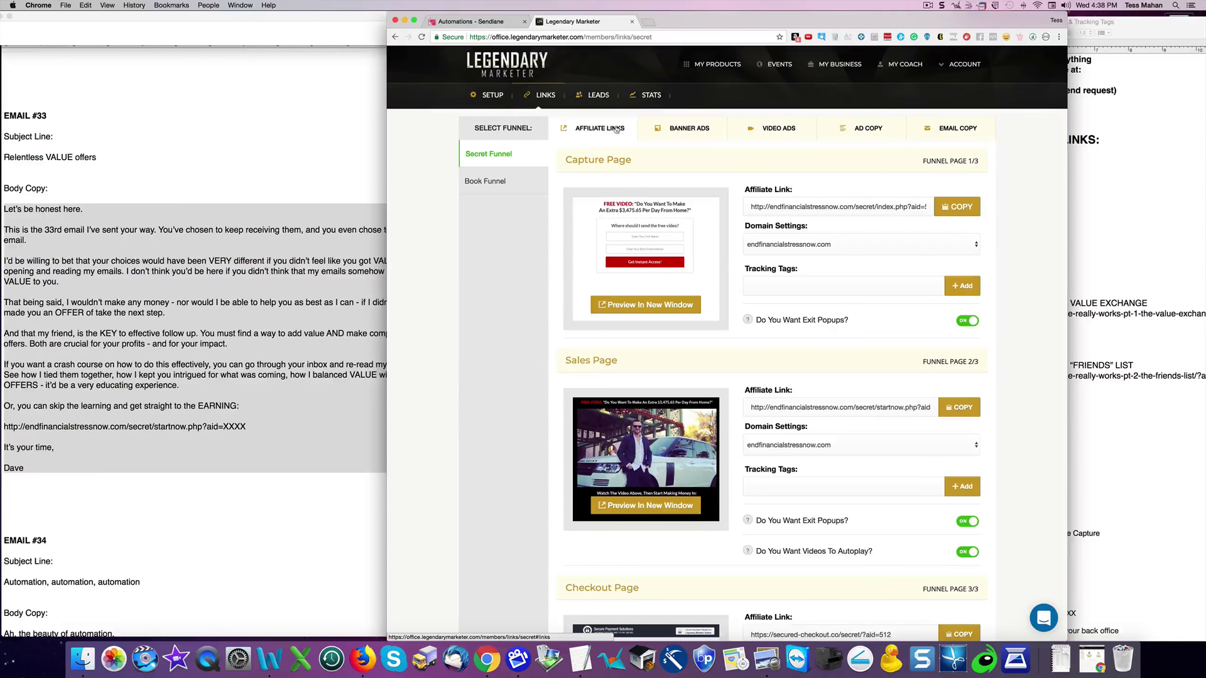
{"action": "scroll", "coordinate": [649, 223], "scroll_direction": "down", "scroll_amount": 3}
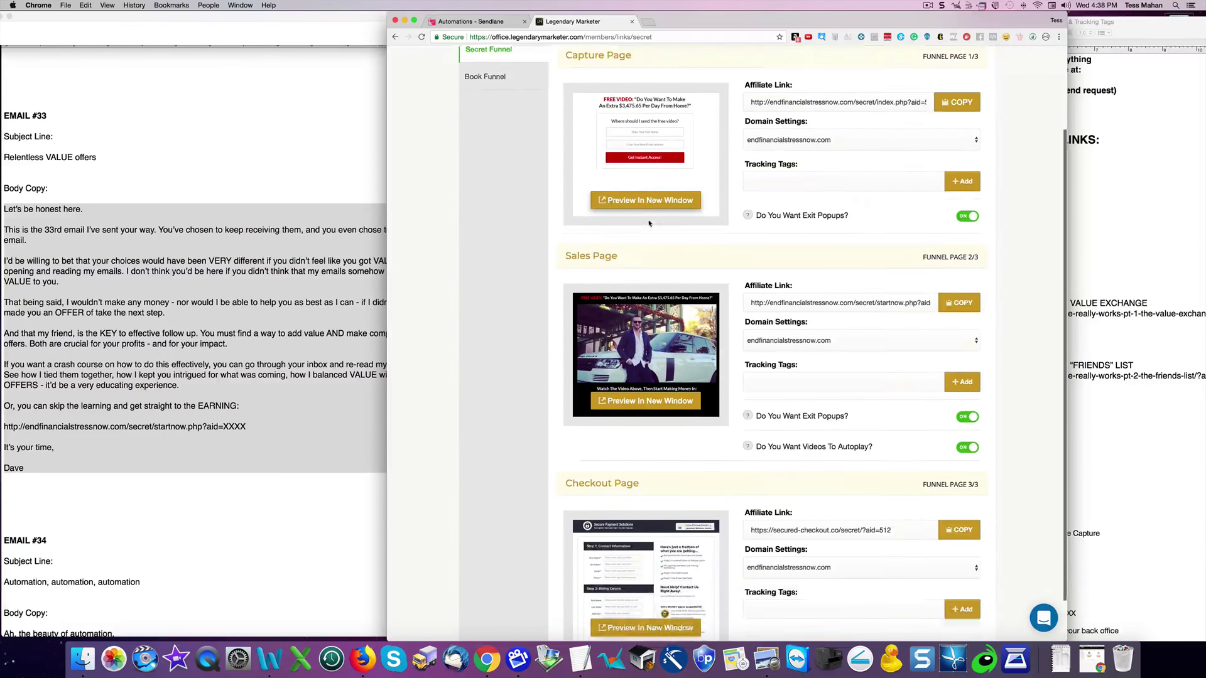
{"action": "scroll", "coordinate": [757, 160], "scroll_direction": "up", "scroll_amount": 4}
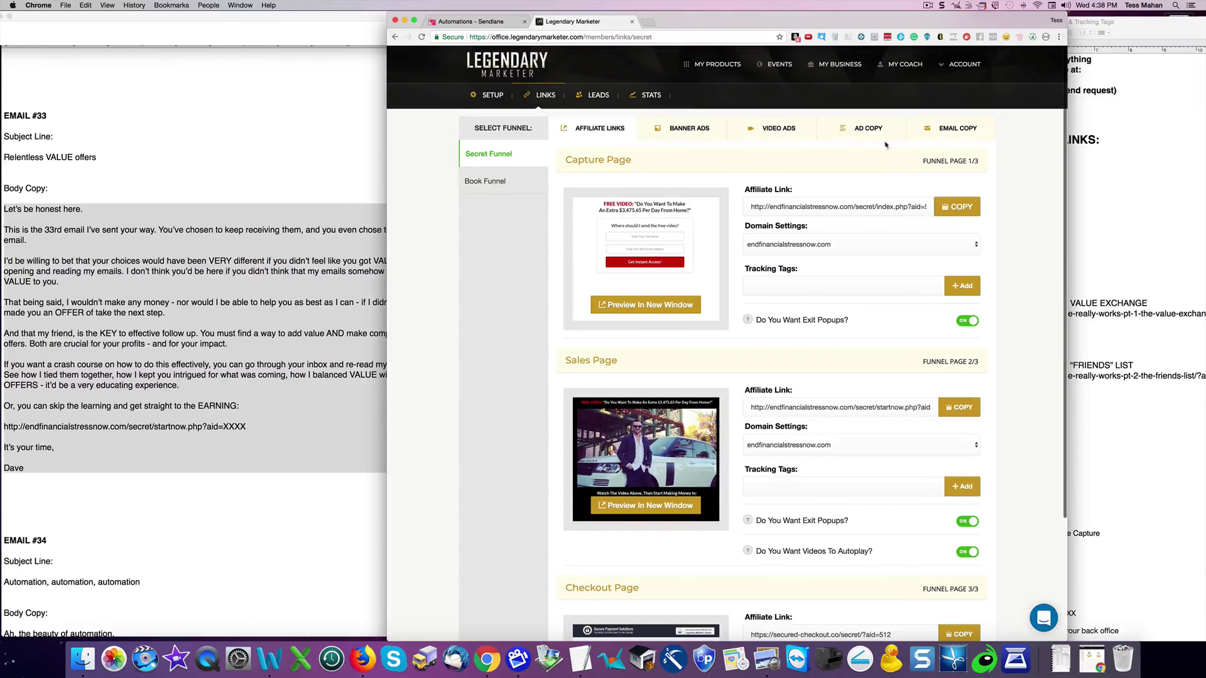
{"action": "left_click", "coordinate": [956, 126]}
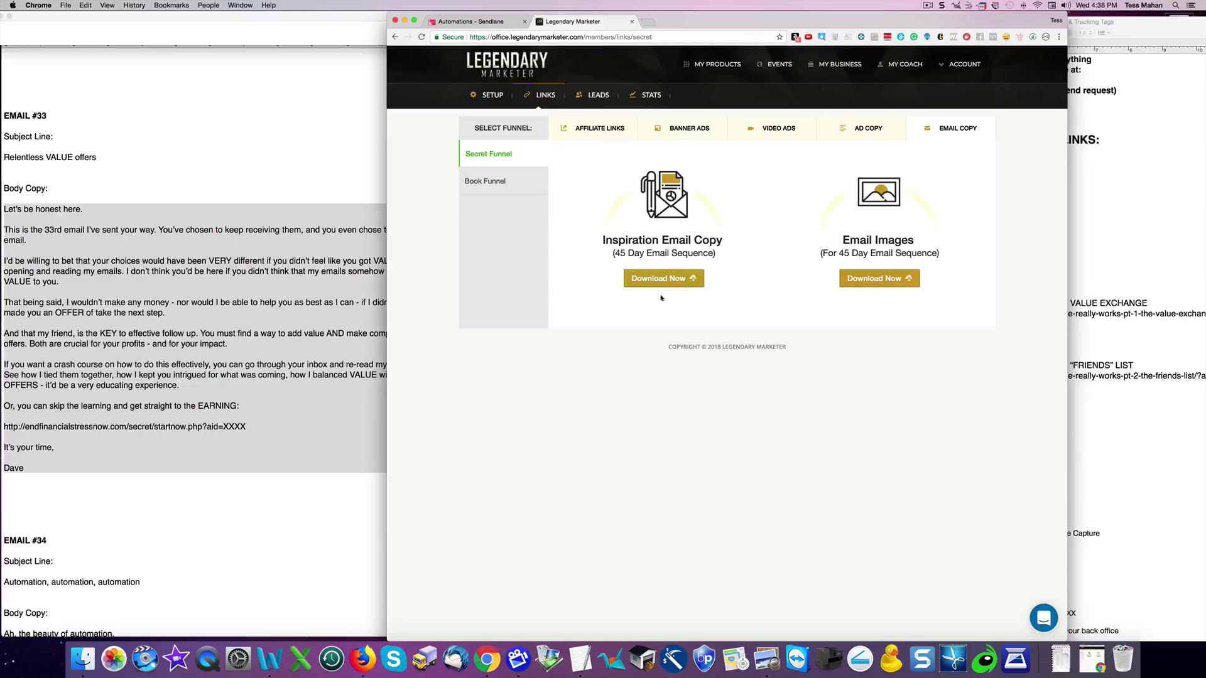
Switch to the LM Email Swipes 45 Days document in TextEdit and look through emails #33 to #31
{"action": "left_click", "coordinate": [321, 217]}
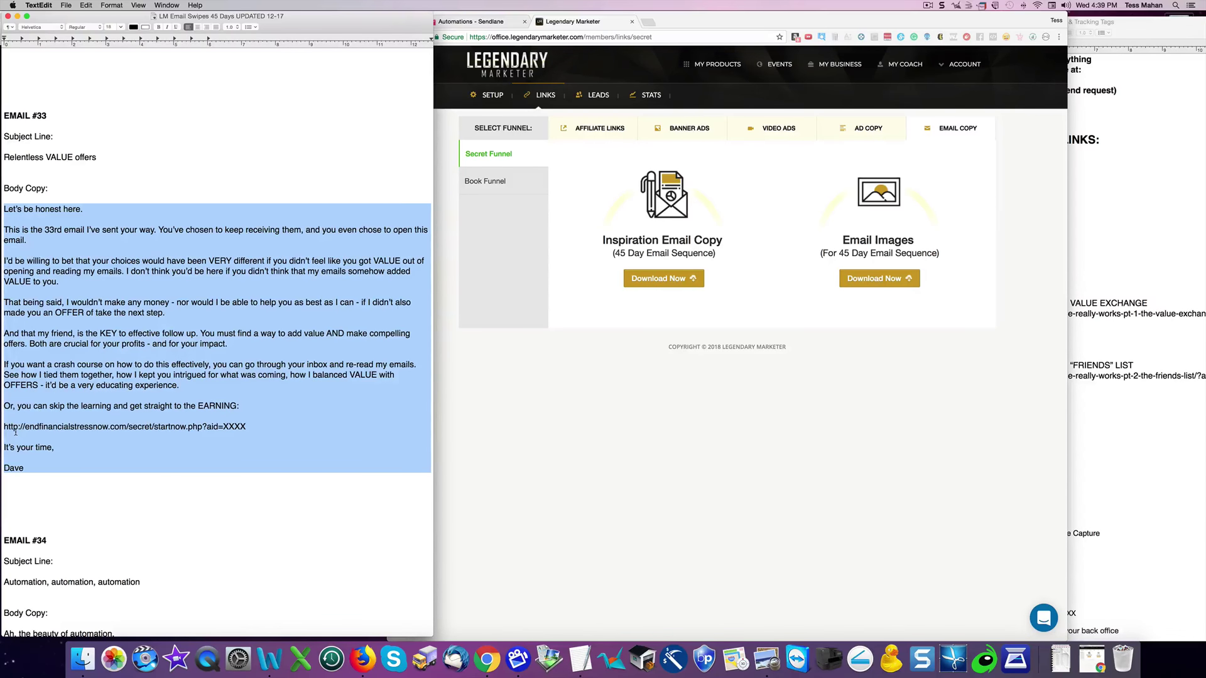
{"action": "left_click", "coordinate": [15, 432]}
{"action": "scroll", "coordinate": [15, 432], "scroll_direction": "up", "scroll_amount": 15}
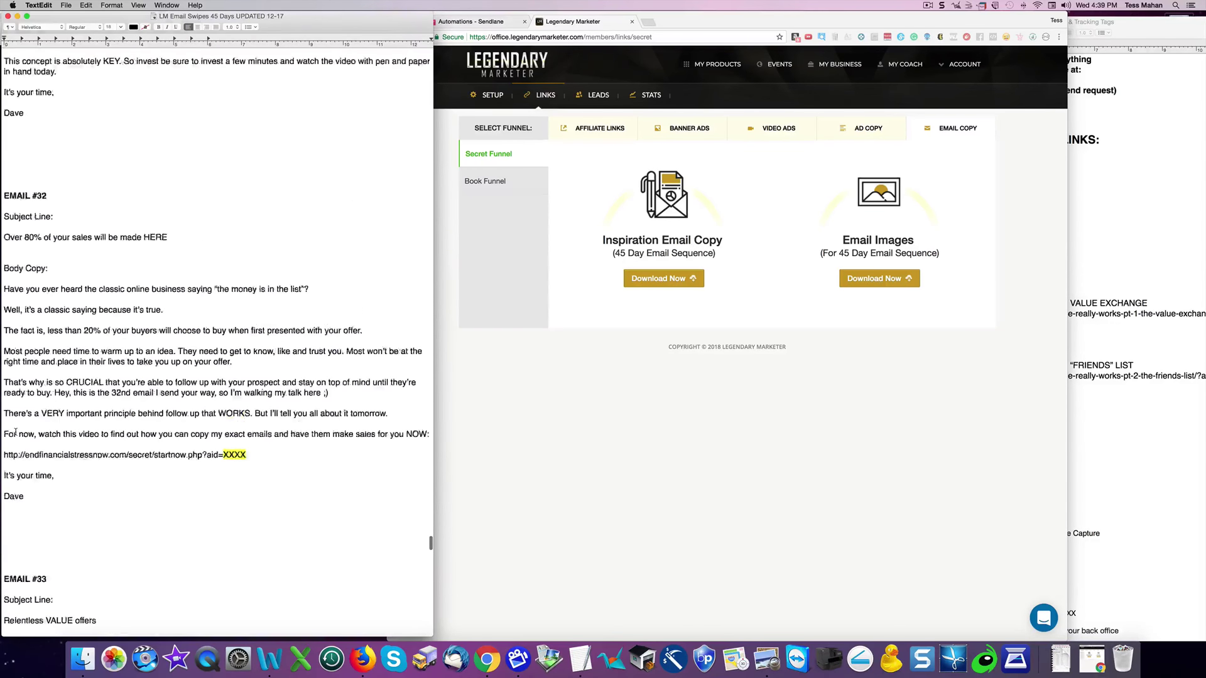
{"action": "scroll", "coordinate": [15, 432], "scroll_direction": "up", "scroll_amount": 12}
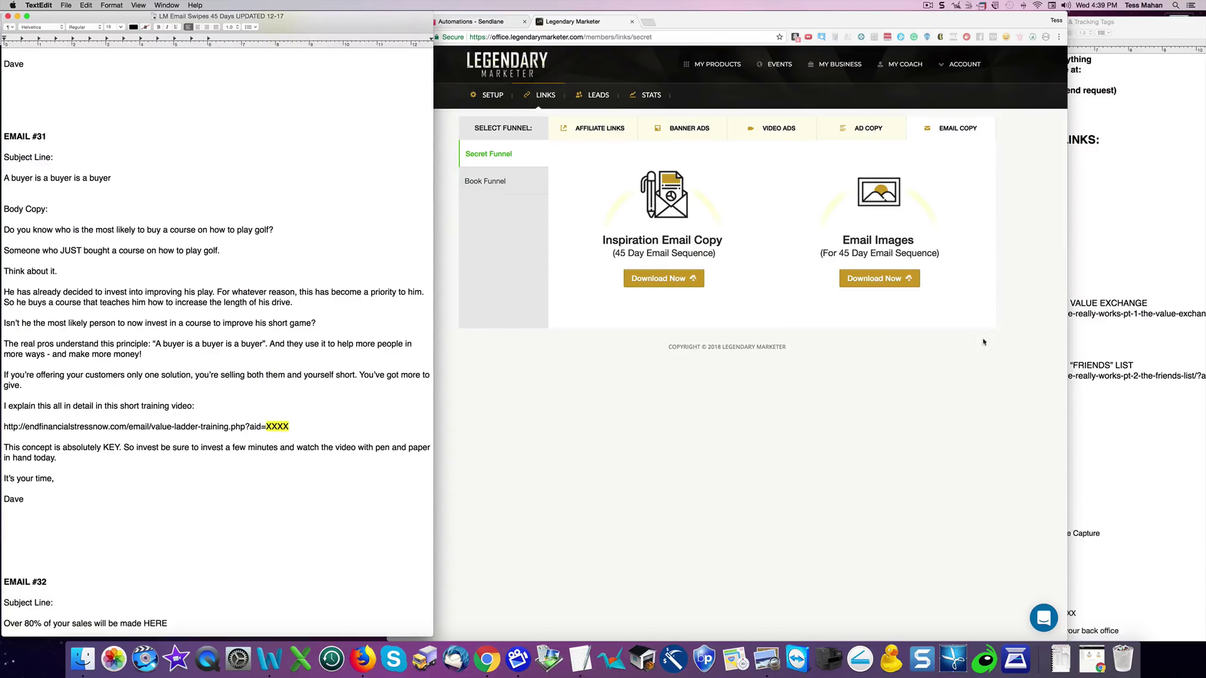
Bring the Legendary Affiliate URL's & Tracking Tags document fully into view and examine its funnel, tracking tag, webinar and video links
{"action": "left_click", "coordinate": [1108, 268]}
{"action": "left_click_drag", "start_coordinate": [1109, 22], "coordinate": [1052, 18]}
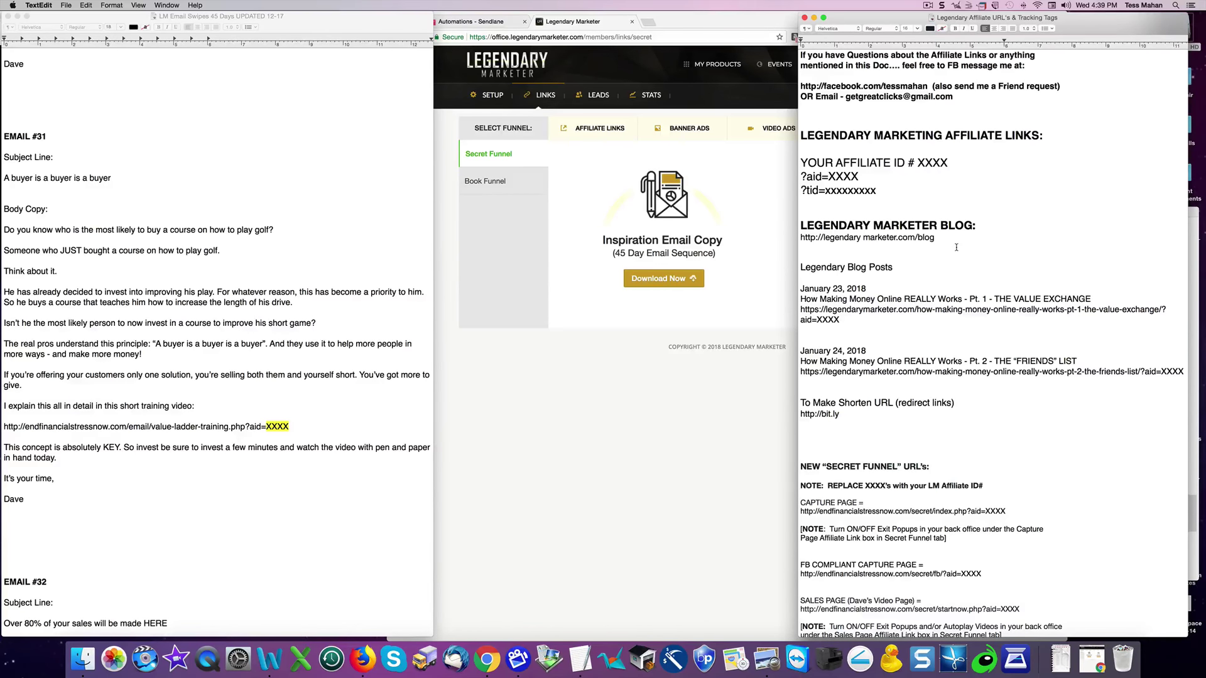
{"action": "scroll", "coordinate": [957, 247], "scroll_direction": "down", "scroll_amount": 3}
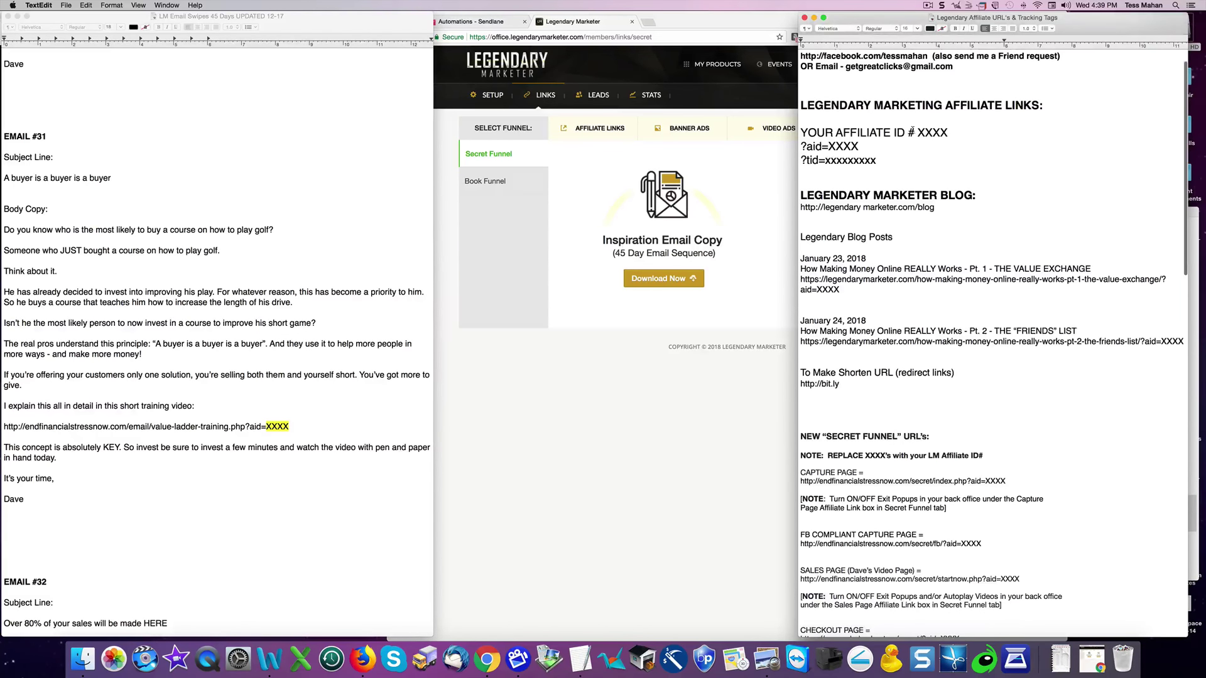
{"action": "left_click", "coordinate": [921, 133]}
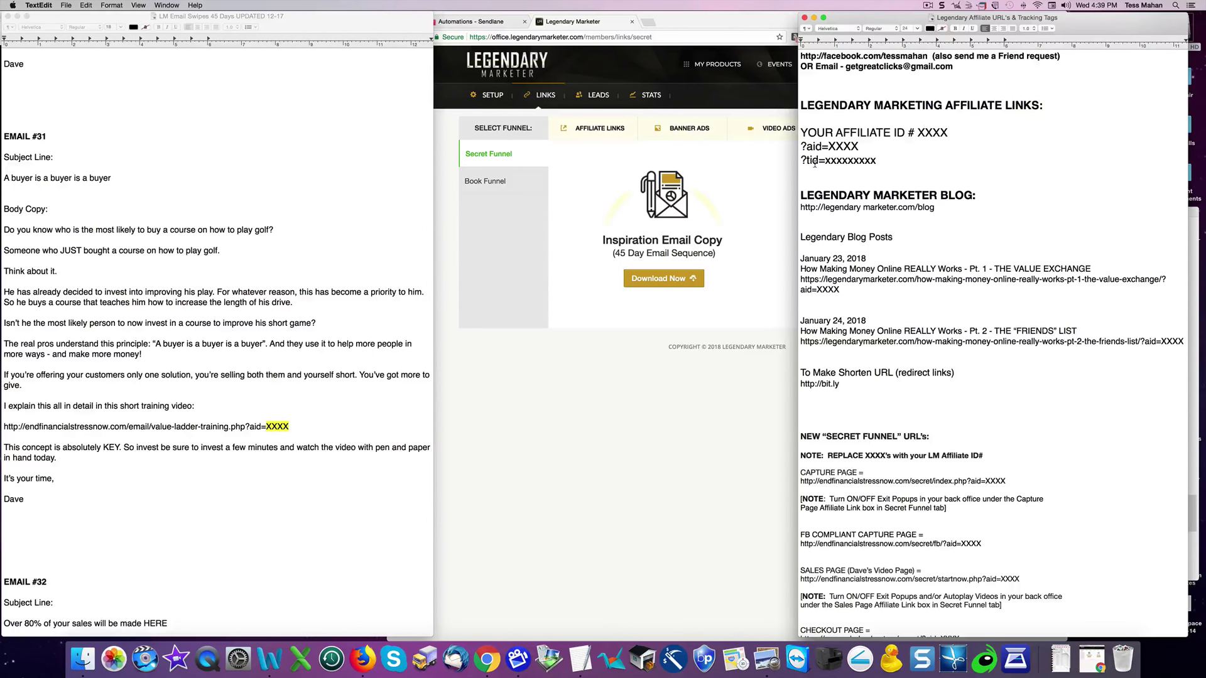
{"action": "scroll", "coordinate": [833, 213], "scroll_direction": "down", "scroll_amount": 2}
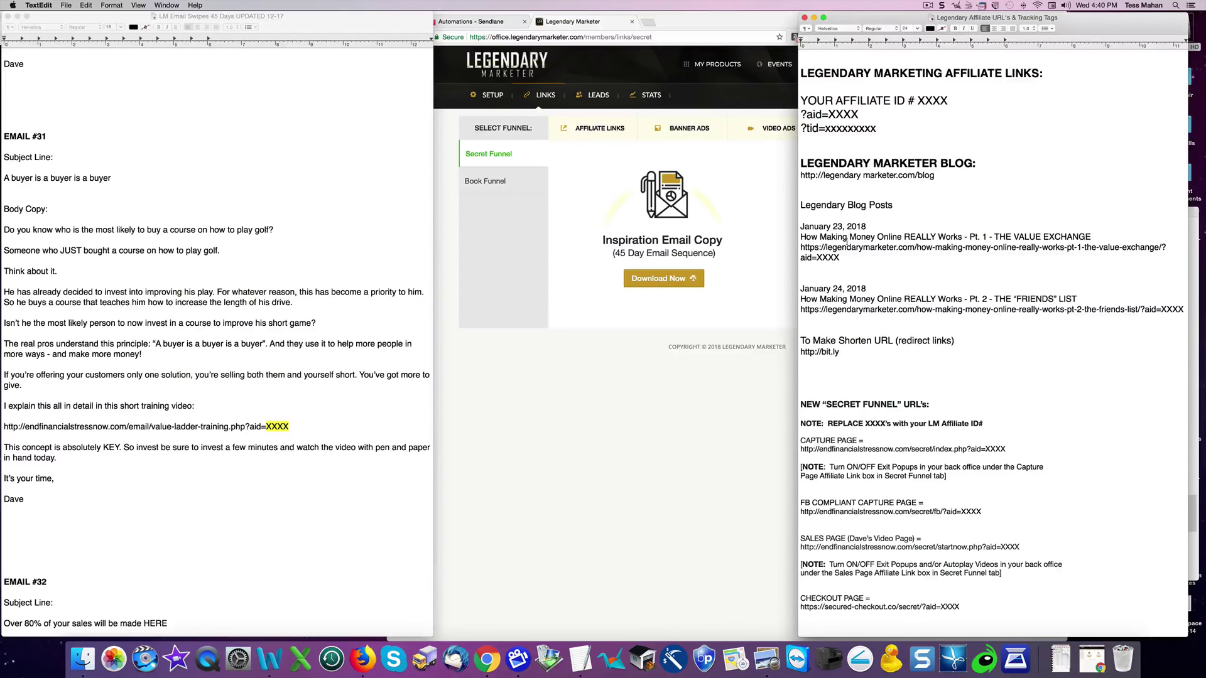
{"action": "scroll", "coordinate": [851, 261], "scroll_direction": "down", "scroll_amount": 10}
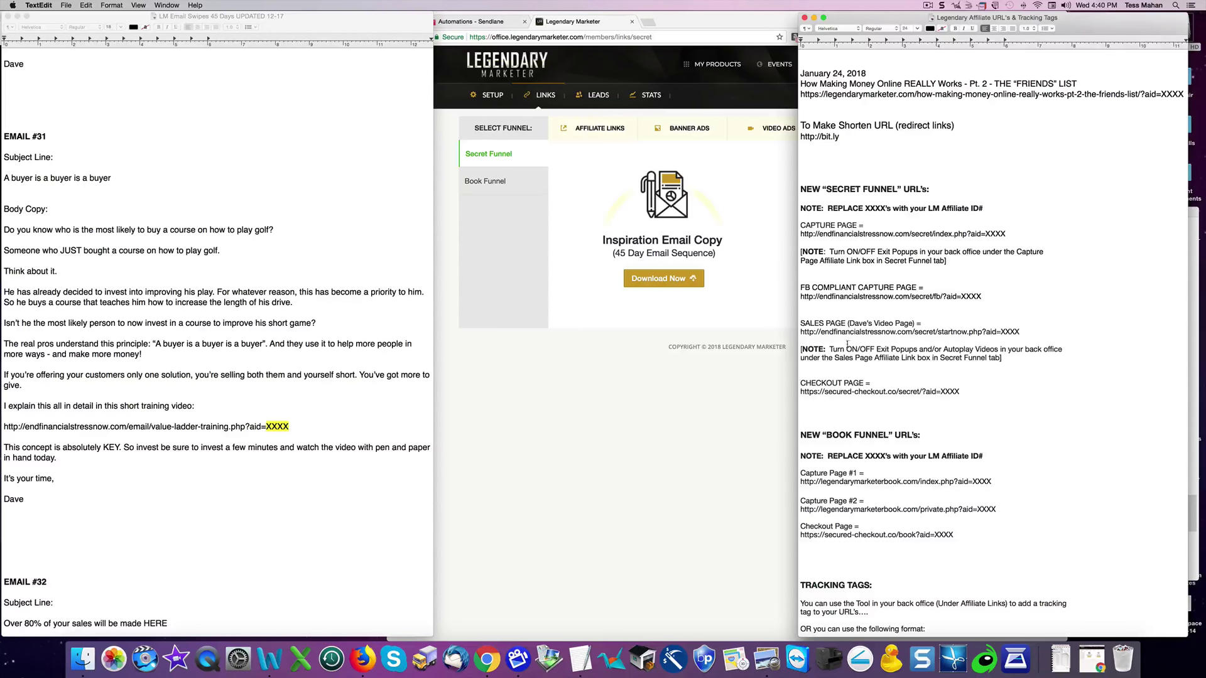
{"action": "scroll", "coordinate": [847, 420], "scroll_direction": "down", "scroll_amount": 5}
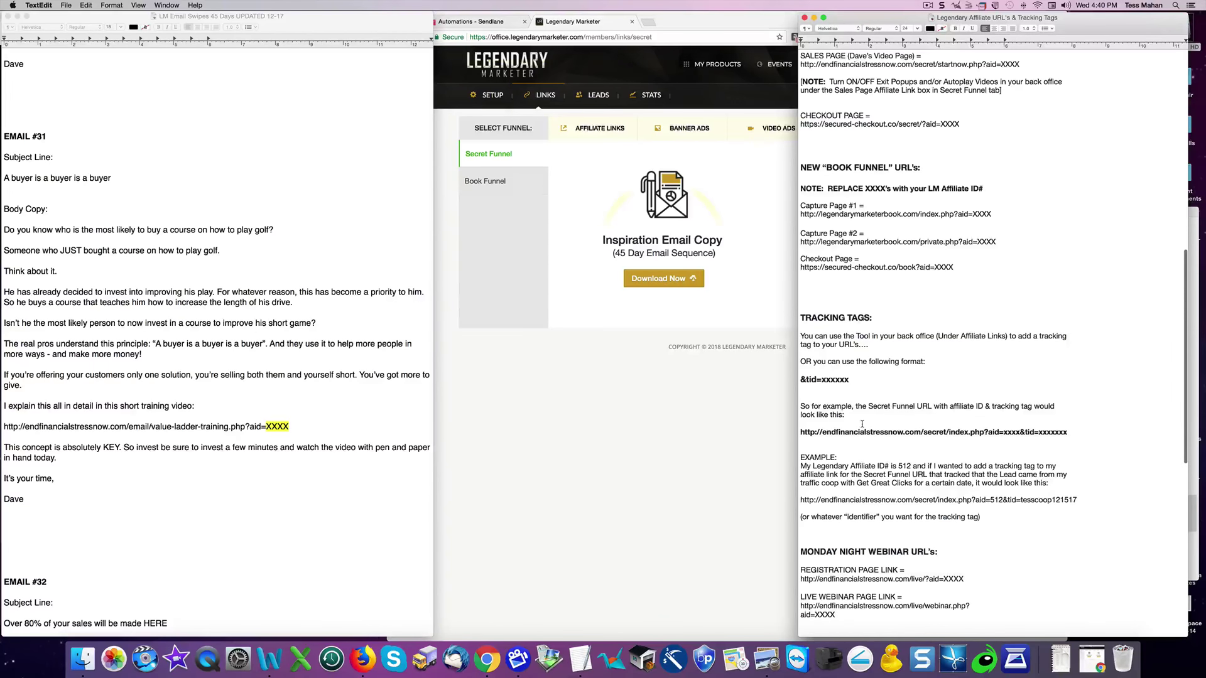
{"action": "scroll", "coordinate": [861, 424], "scroll_direction": "down", "scroll_amount": 4}
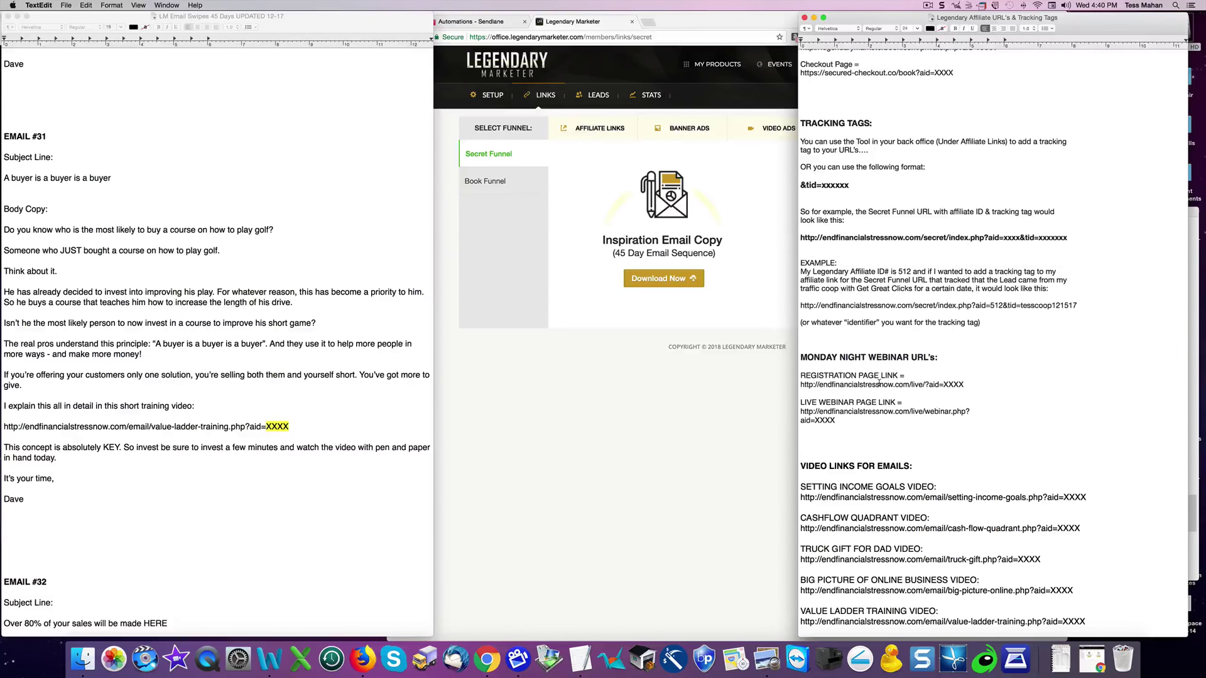
{"action": "scroll", "coordinate": [857, 420], "scroll_direction": "down", "scroll_amount": 3}
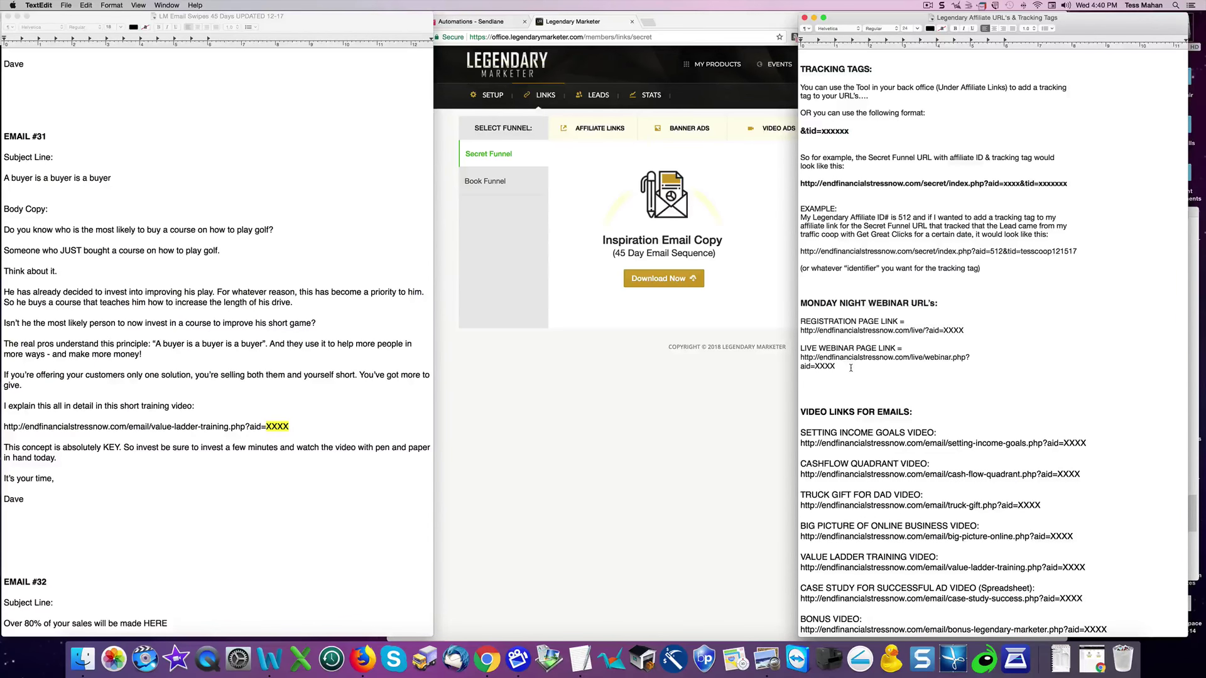
{"action": "scroll", "coordinate": [851, 368], "scroll_direction": "down", "scroll_amount": 6}
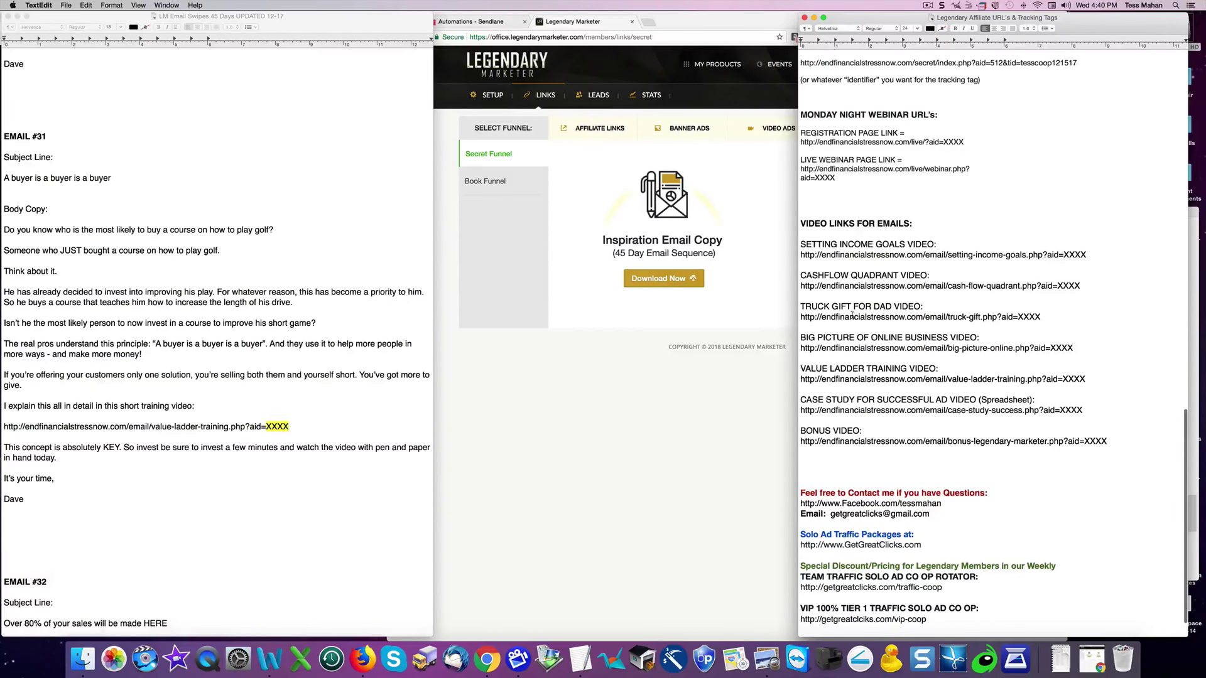
{"action": "scroll", "coordinate": [835, 342], "scroll_direction": "up", "scroll_amount": 15}
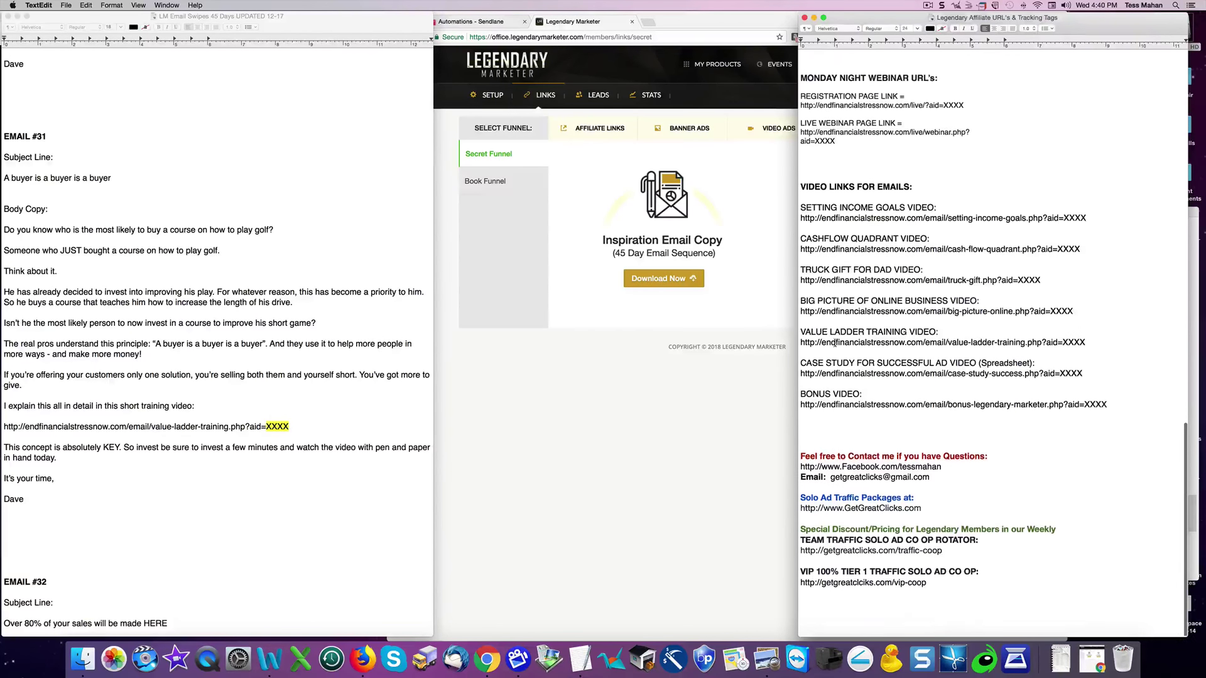
{"action": "scroll", "coordinate": [834, 342], "scroll_direction": "up", "scroll_amount": 5}
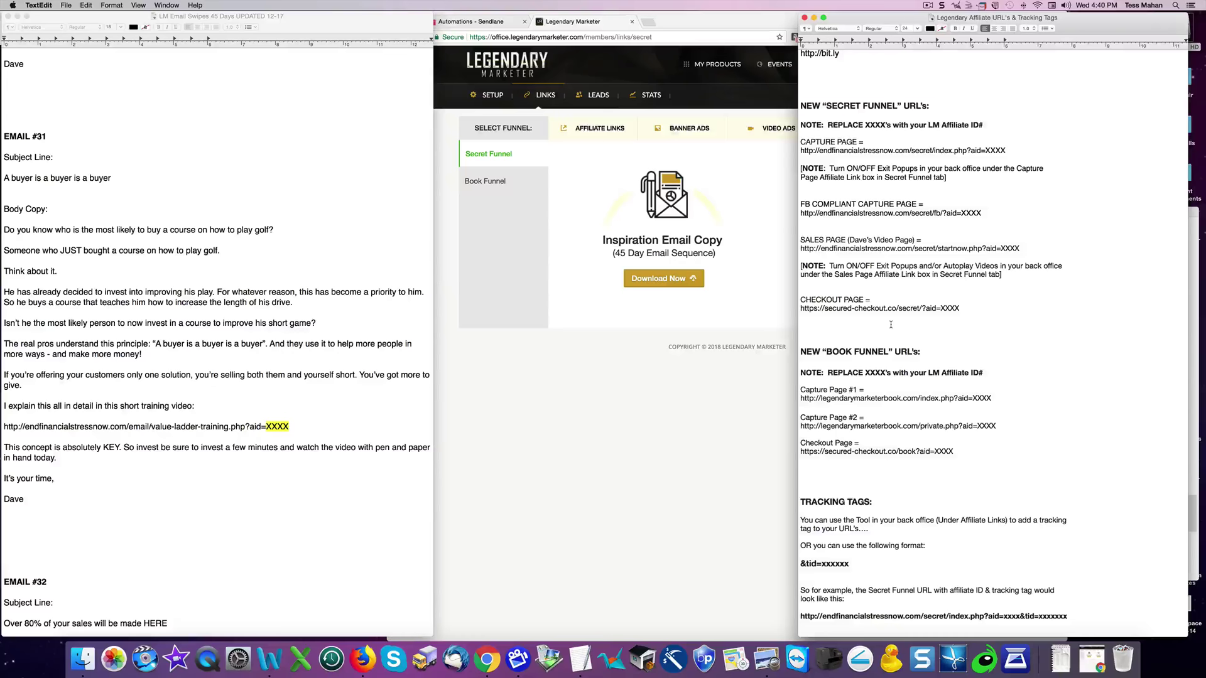
Switch to Sendlane in Chrome and open the list of campaigns
{"action": "left_click", "coordinate": [706, 388]}
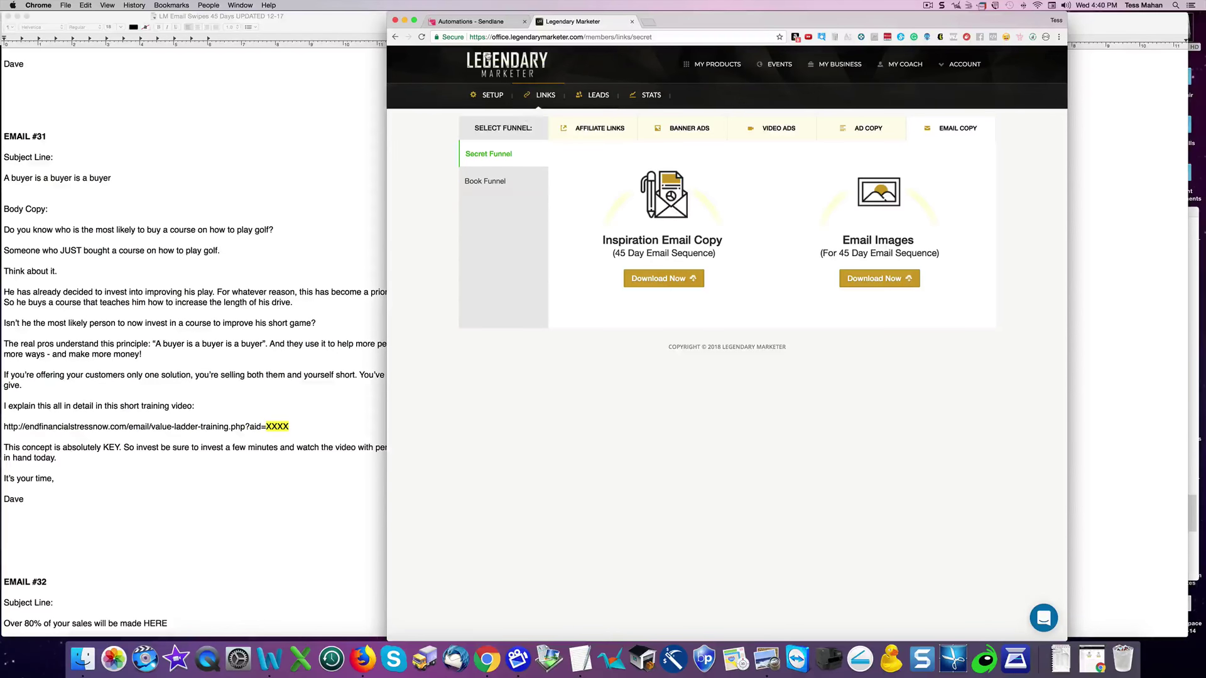
{"action": "left_click", "coordinate": [484, 22]}
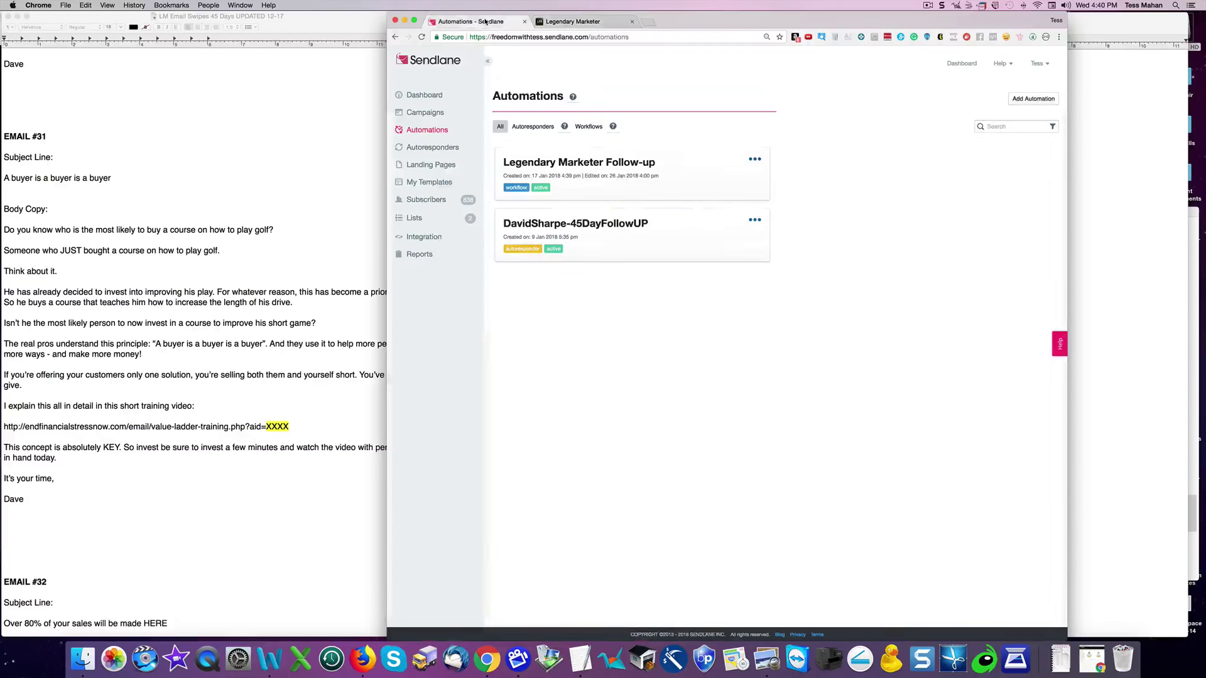
{"action": "left_click", "coordinate": [425, 114]}
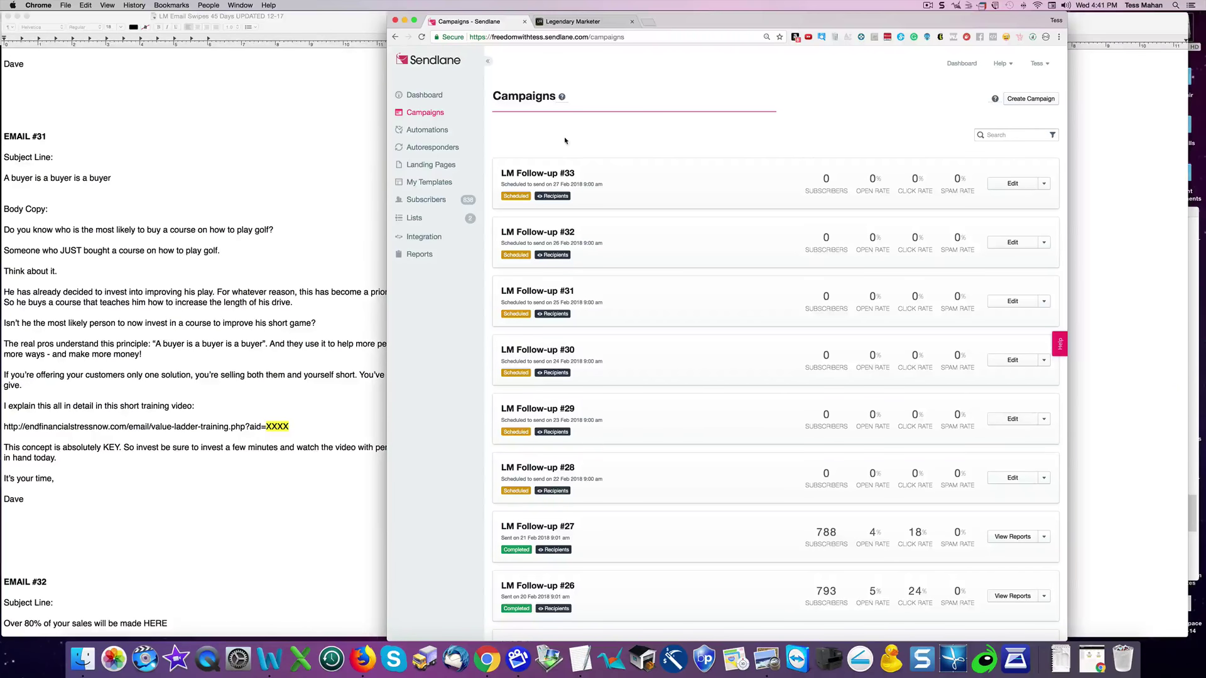
{"action": "mouse_move", "coordinate": [540, 205]}
Copy the subject line "Automation, automation, automation" of Email #34 from the email swipes document
{"action": "scroll", "coordinate": [181, 190], "scroll_direction": "down", "scroll_amount": 15}
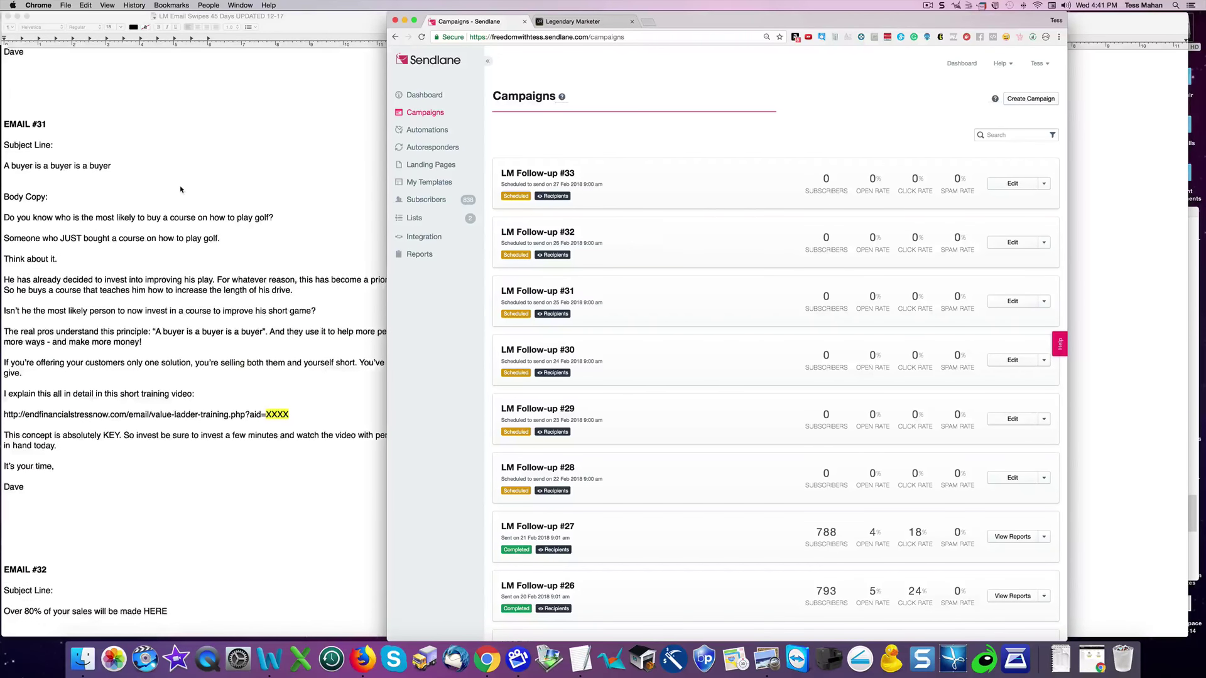
{"action": "scroll", "coordinate": [180, 190], "scroll_direction": "down", "scroll_amount": 15}
{"action": "left_click", "coordinate": [181, 189]}
{"action": "left_click_drag", "start_coordinate": [3, 154], "coordinate": [140, 154]}
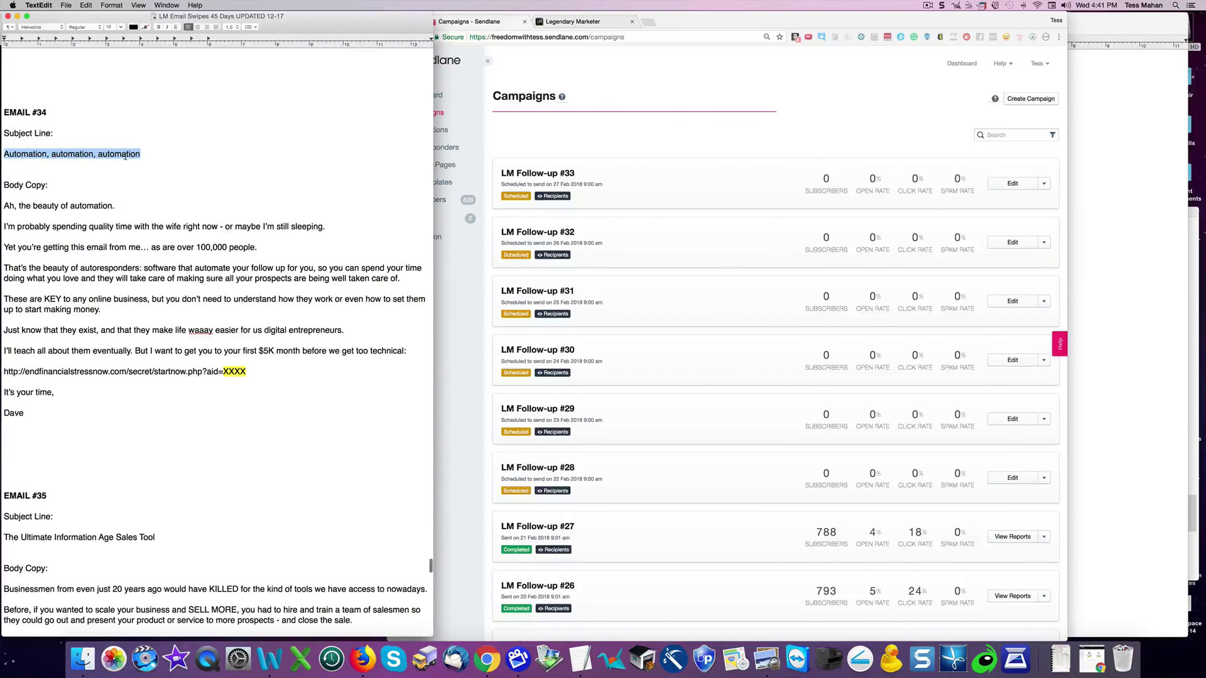
{"action": "right_click", "coordinate": [125, 156]}
{"action": "left_click", "coordinate": [139, 193]}
Create a new Sendlane campaign and name it "LM Follow-up #34"
{"action": "left_click", "coordinate": [600, 166]}
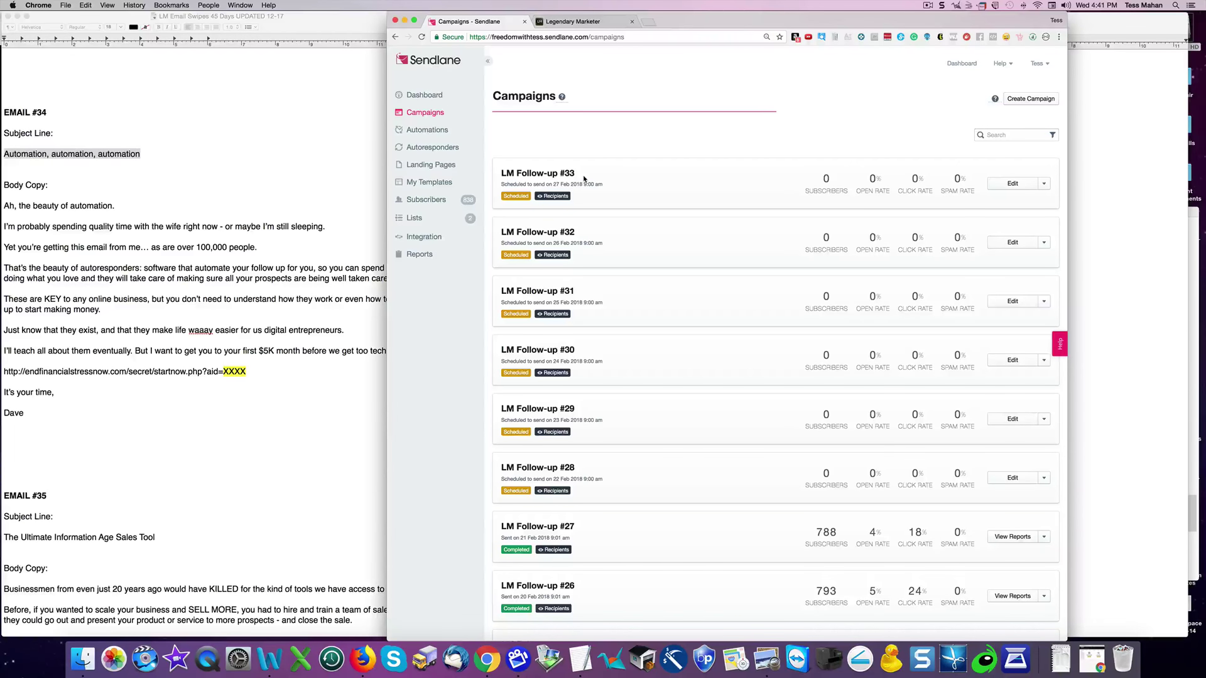
{"action": "left_click", "coordinate": [1023, 100]}
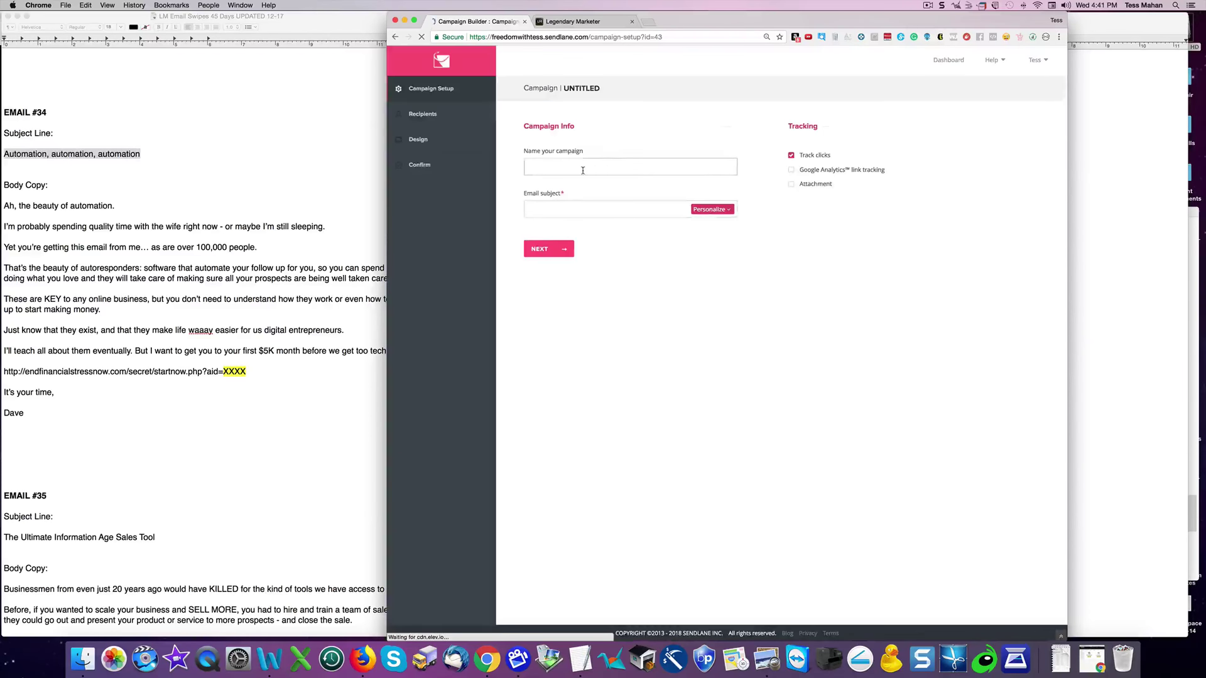
{"action": "left_click", "coordinate": [541, 169]}
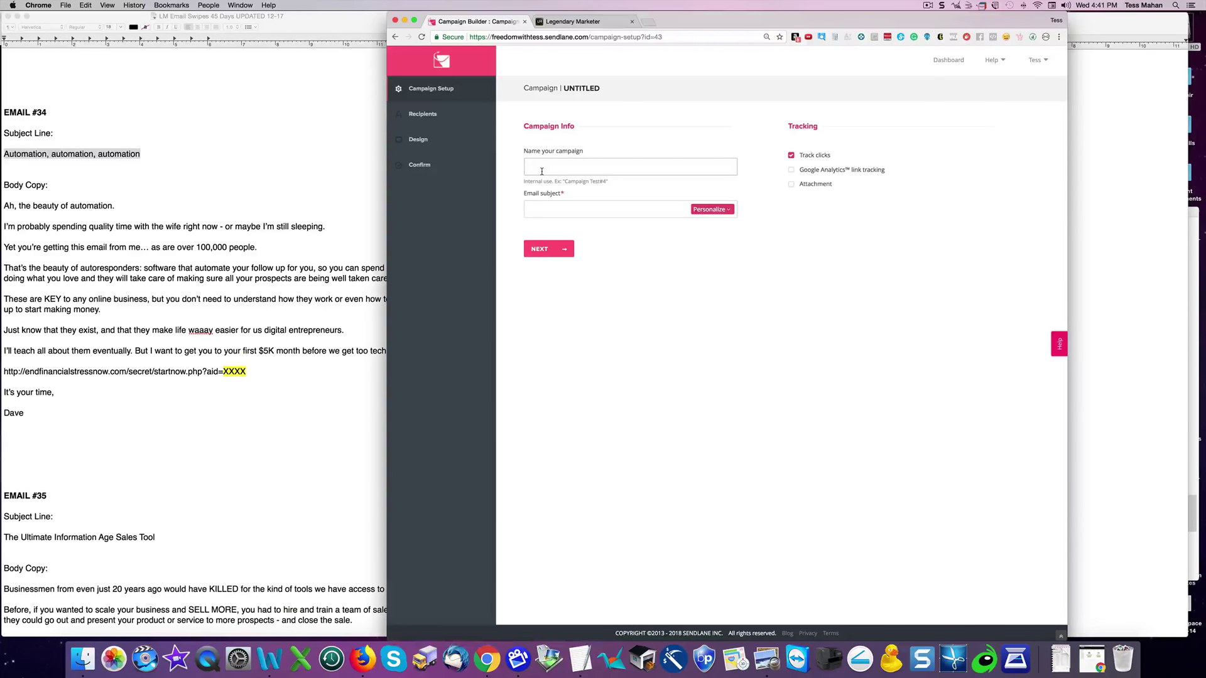
{"action": "type", "text": "L"}
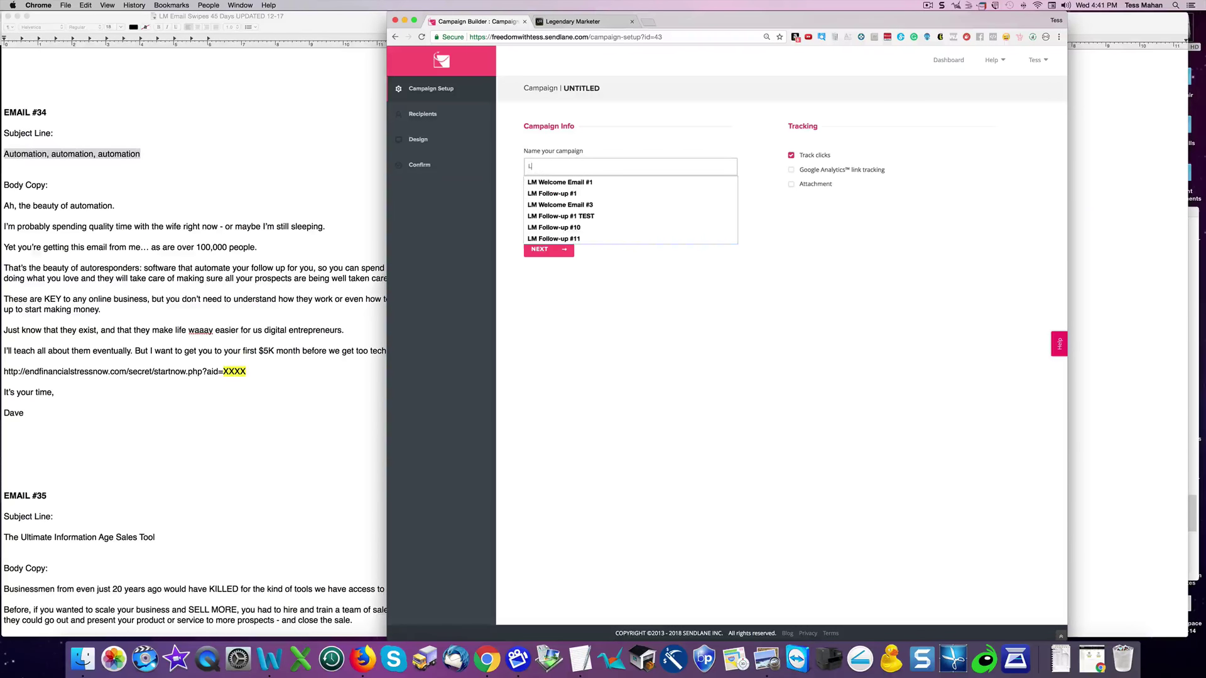
{"action": "type", "text": "M Follow"}
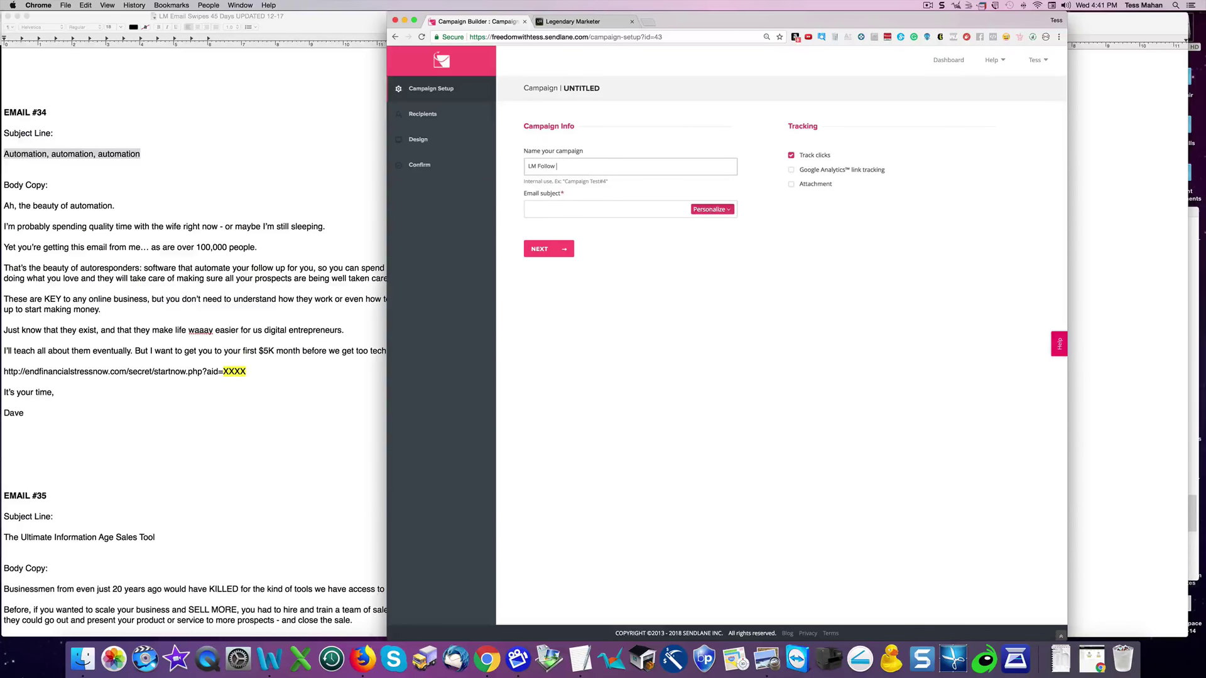
{"action": "type", "text": "-up #"}
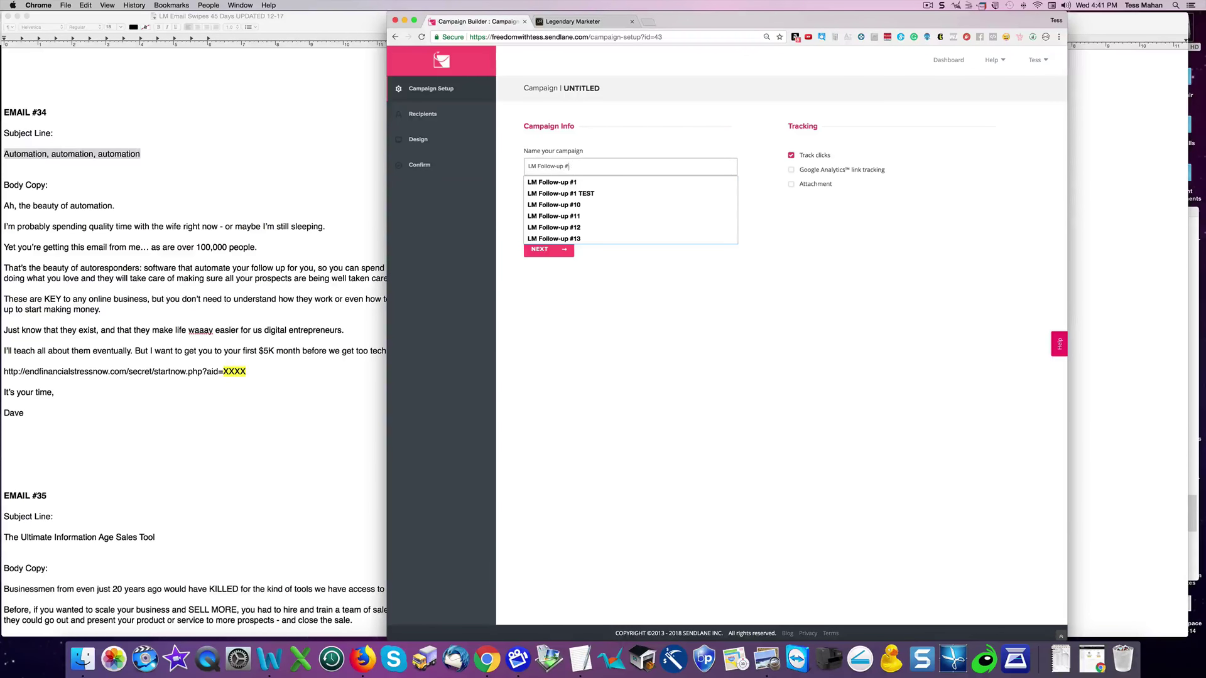
{"action": "type", "text": "34"}
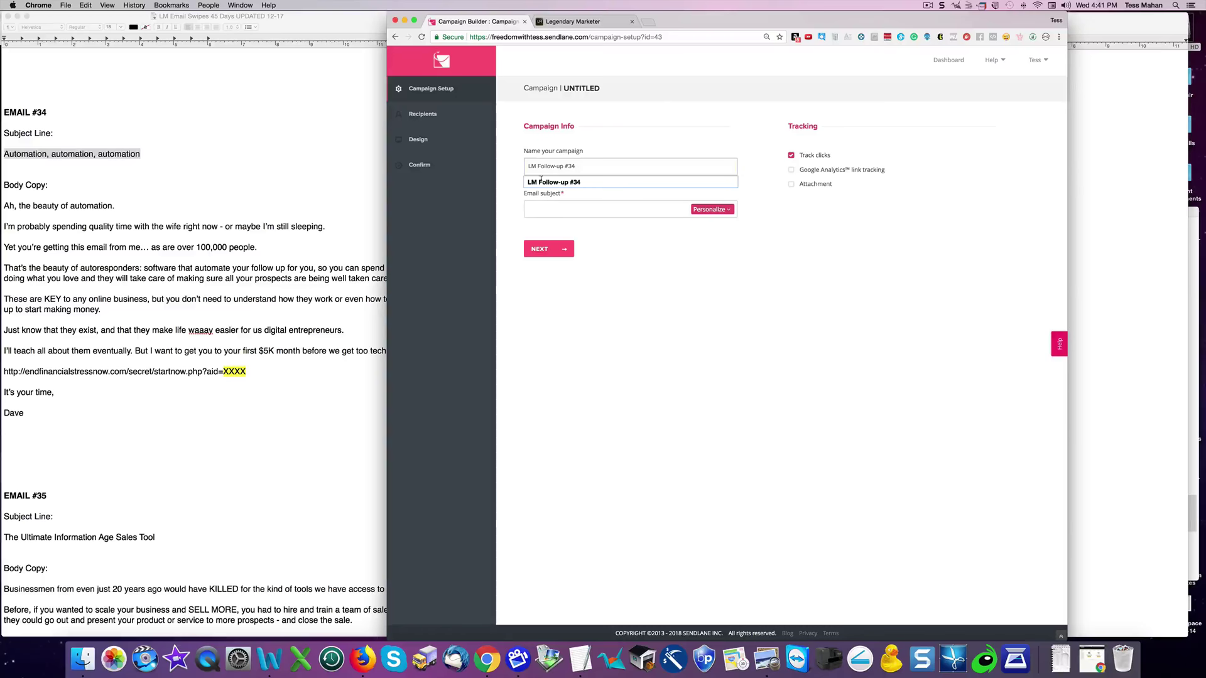
Paste "Automation, automation, automation" as the email subject and continue to the campaign's recipients
{"action": "left_click", "coordinate": [535, 216]}
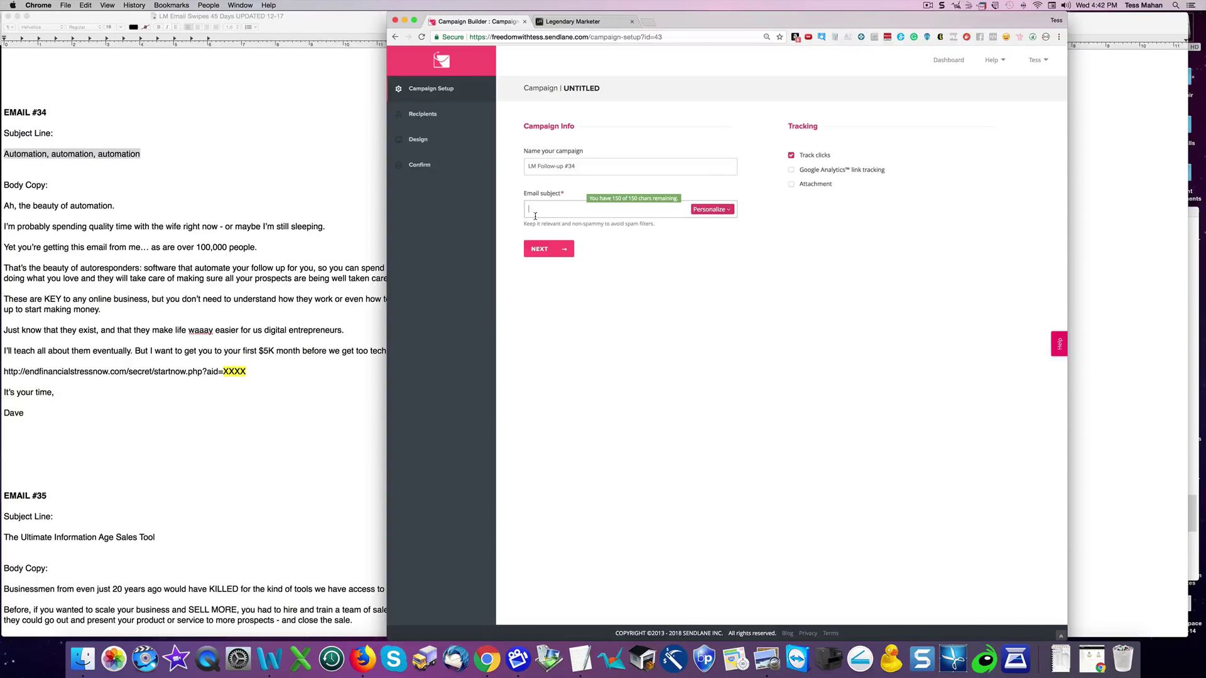
{"action": "key", "text": "super+v"}
{"action": "left_click", "coordinate": [540, 249]}
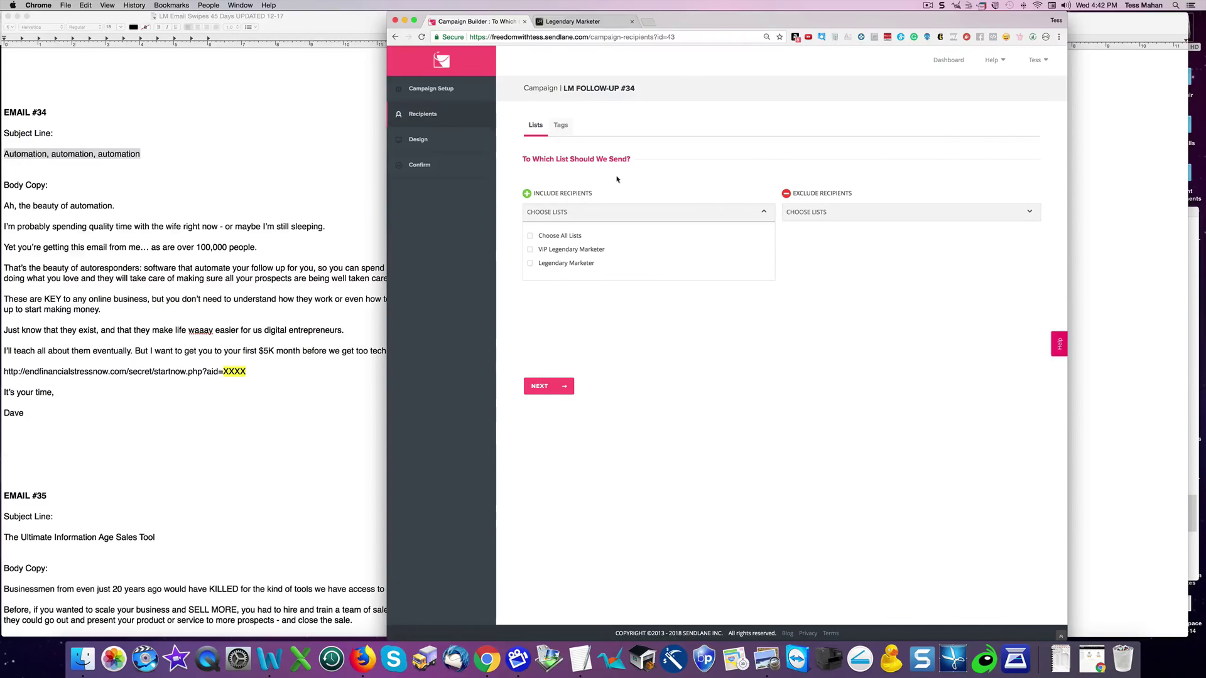
Include the VIP Legendary Marketer and Legendary Marketer lists as recipients and continue to the email design
{"action": "left_click", "coordinate": [530, 249]}
{"action": "left_click", "coordinate": [530, 263]}
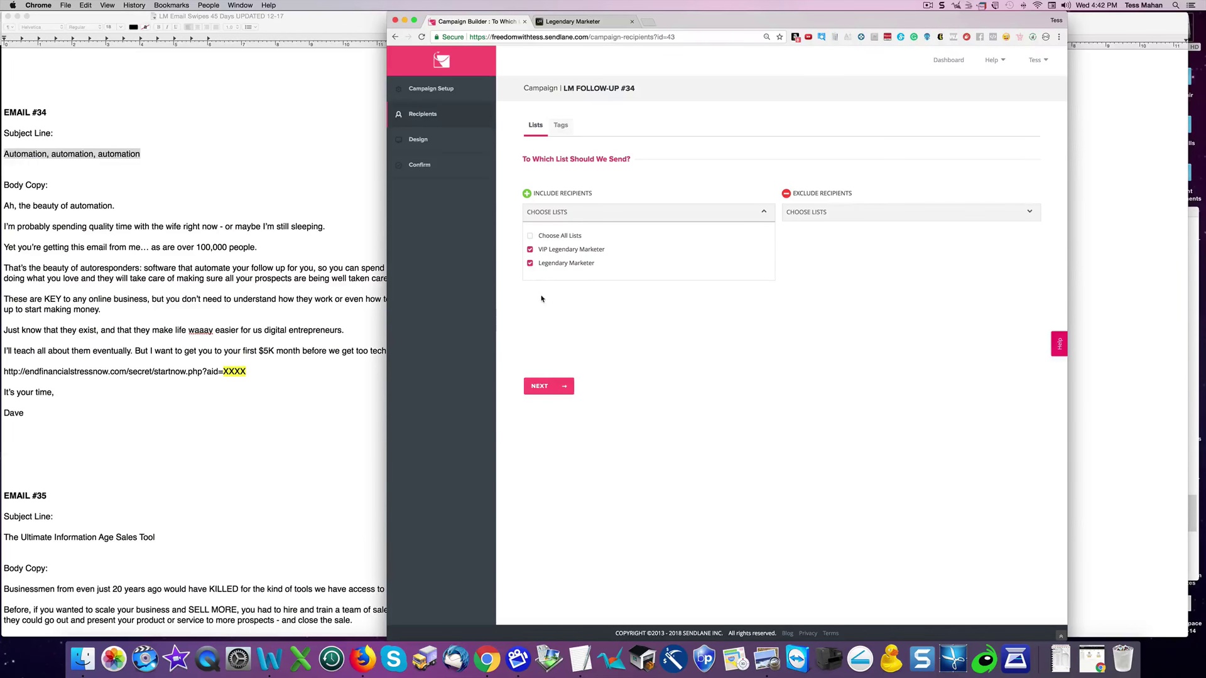
{"action": "left_click", "coordinate": [533, 388]}
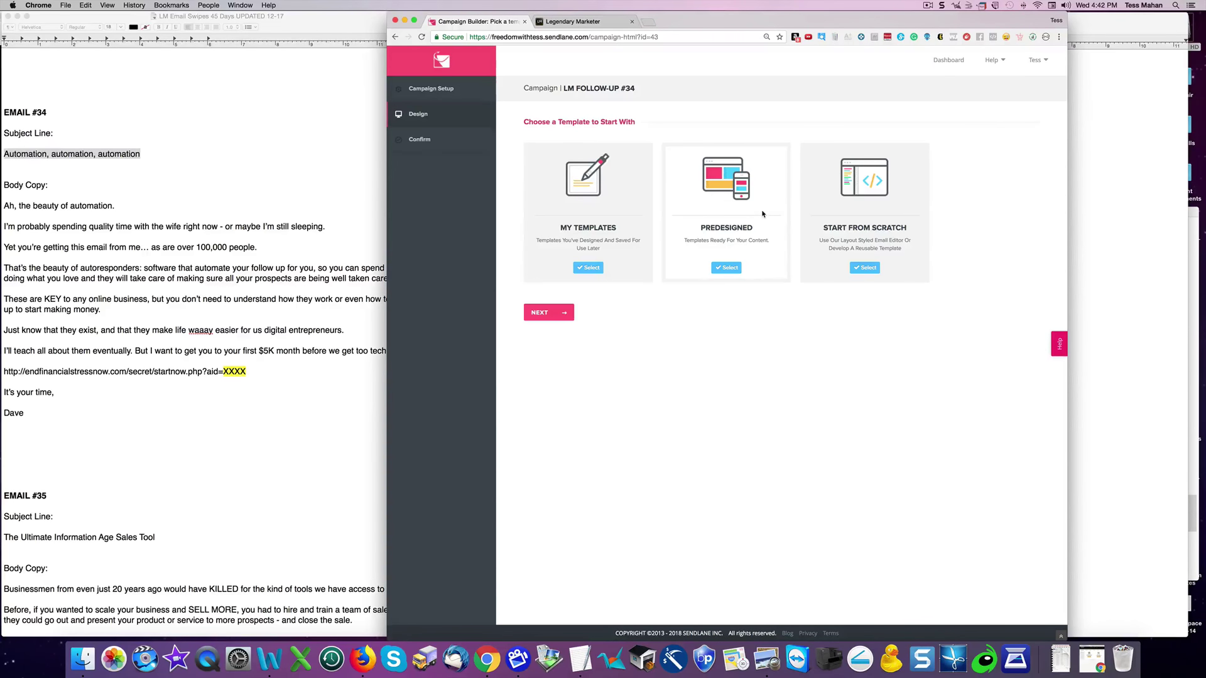
Start the email design from scratch and justify the email content to the left
{"action": "left_click", "coordinate": [859, 205]}
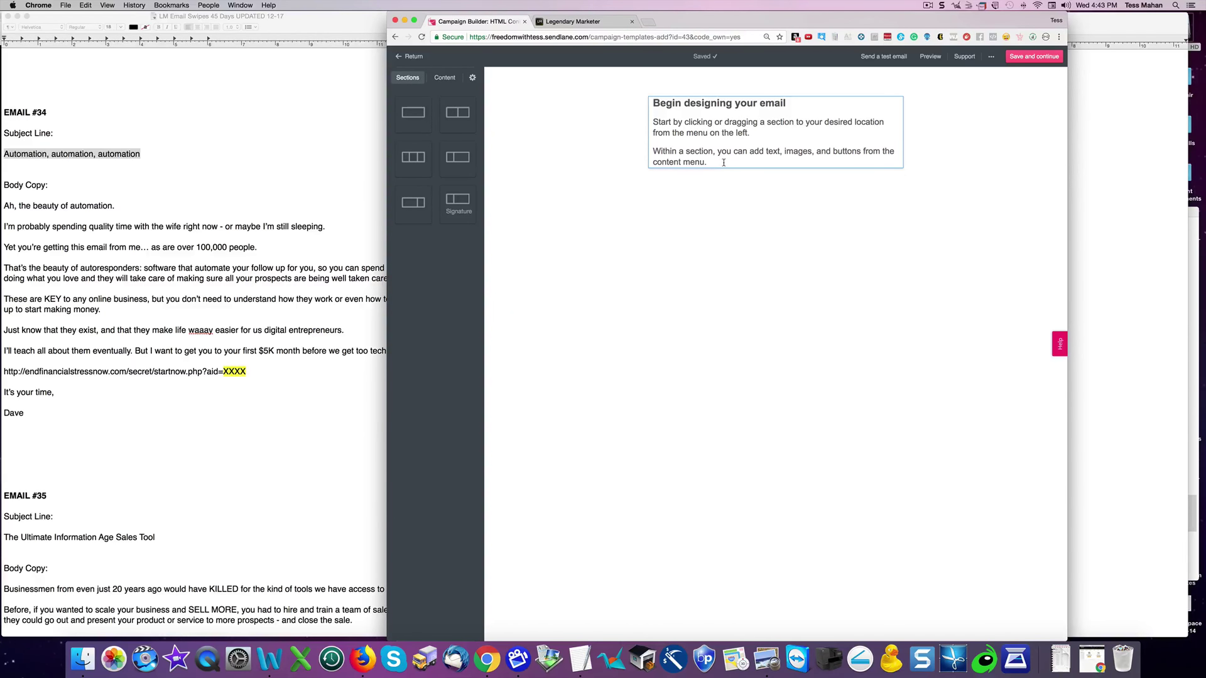
{"action": "left_click", "coordinate": [719, 113]}
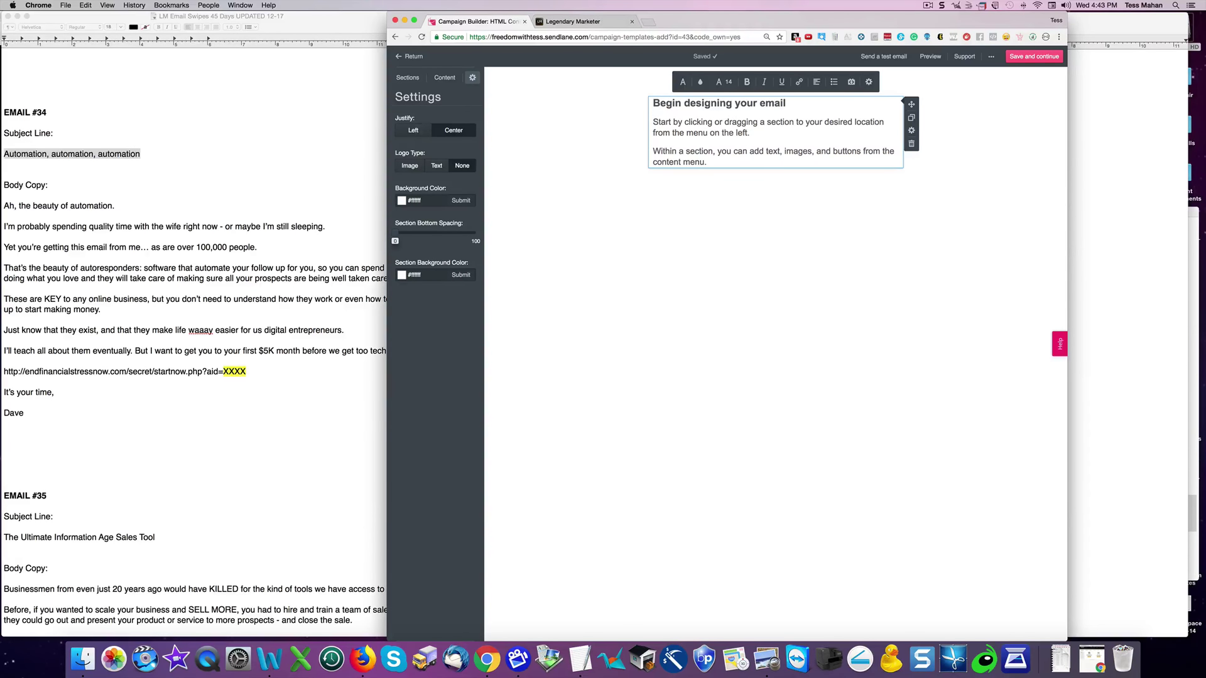
{"action": "left_click", "coordinate": [414, 131]}
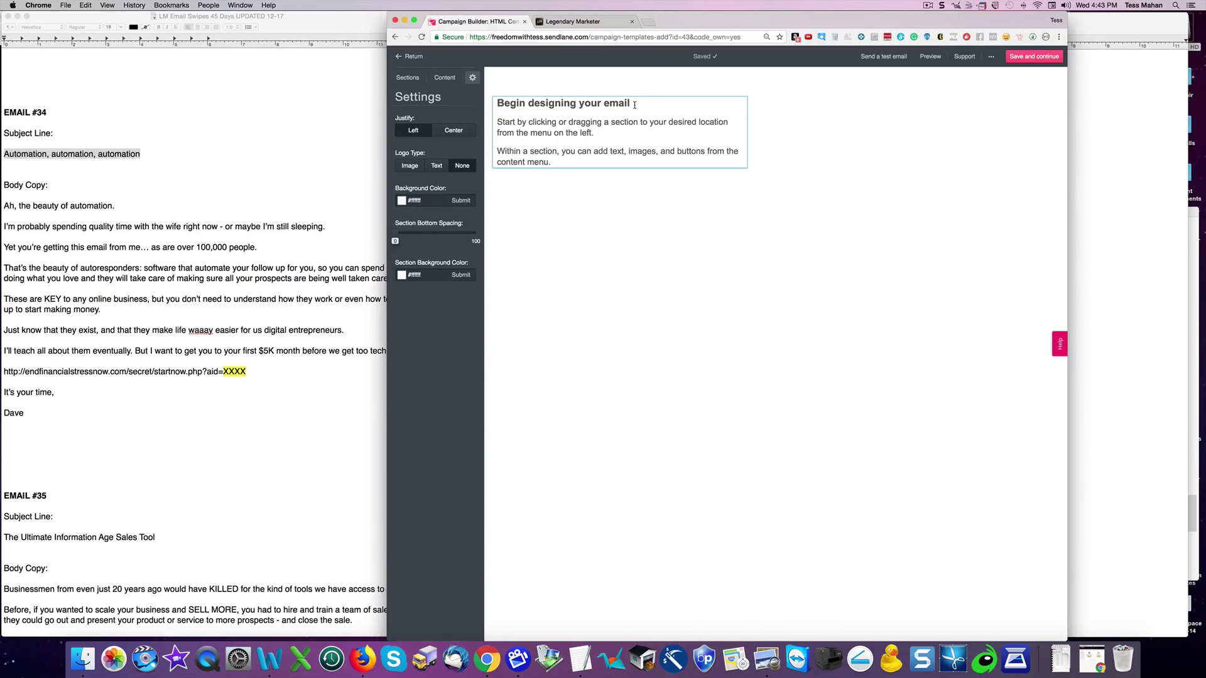
Replace the placeholder heading with "Automation, automation, automation" and format it bold at size 24
{"action": "left_click_drag", "start_coordinate": [634, 105], "coordinate": [497, 101]}
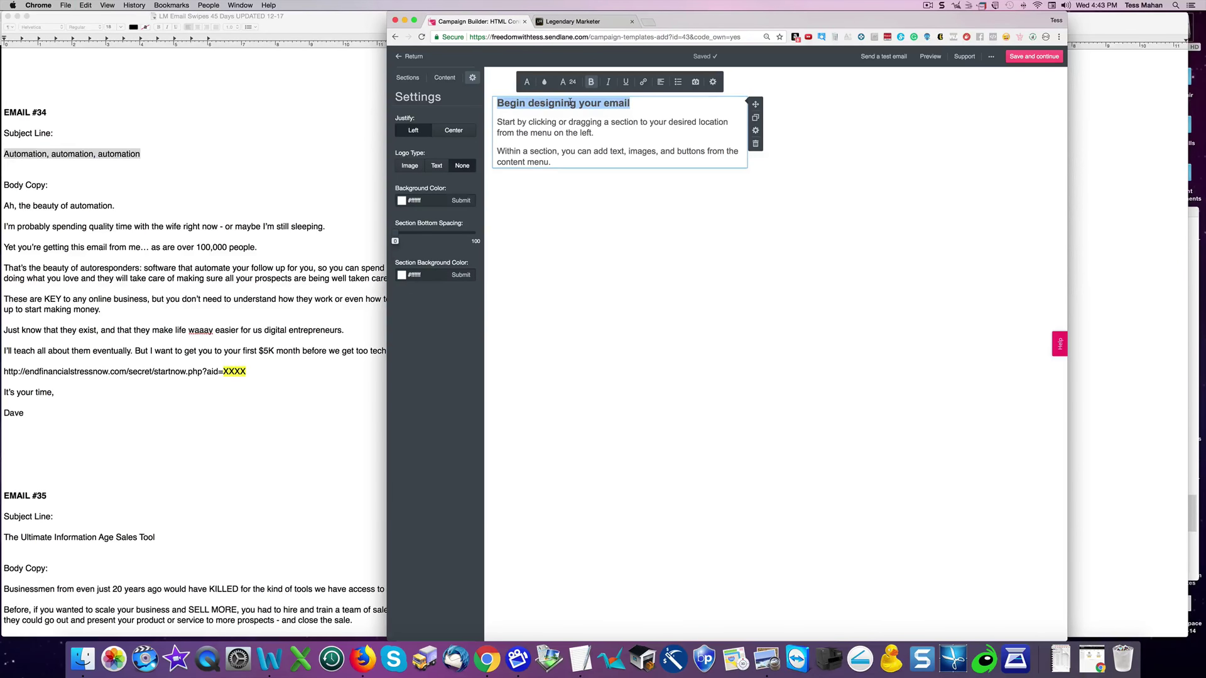
{"action": "key", "text": "super+v"}
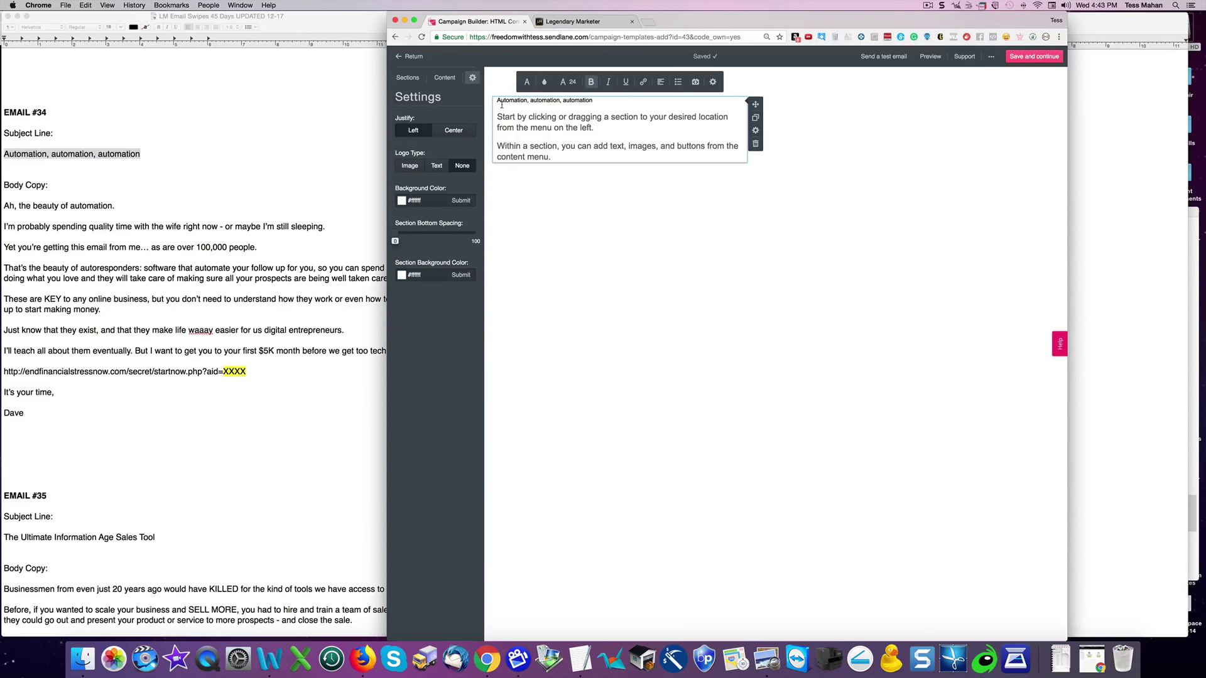
{"action": "left_click_drag", "start_coordinate": [594, 99], "coordinate": [482, 101]}
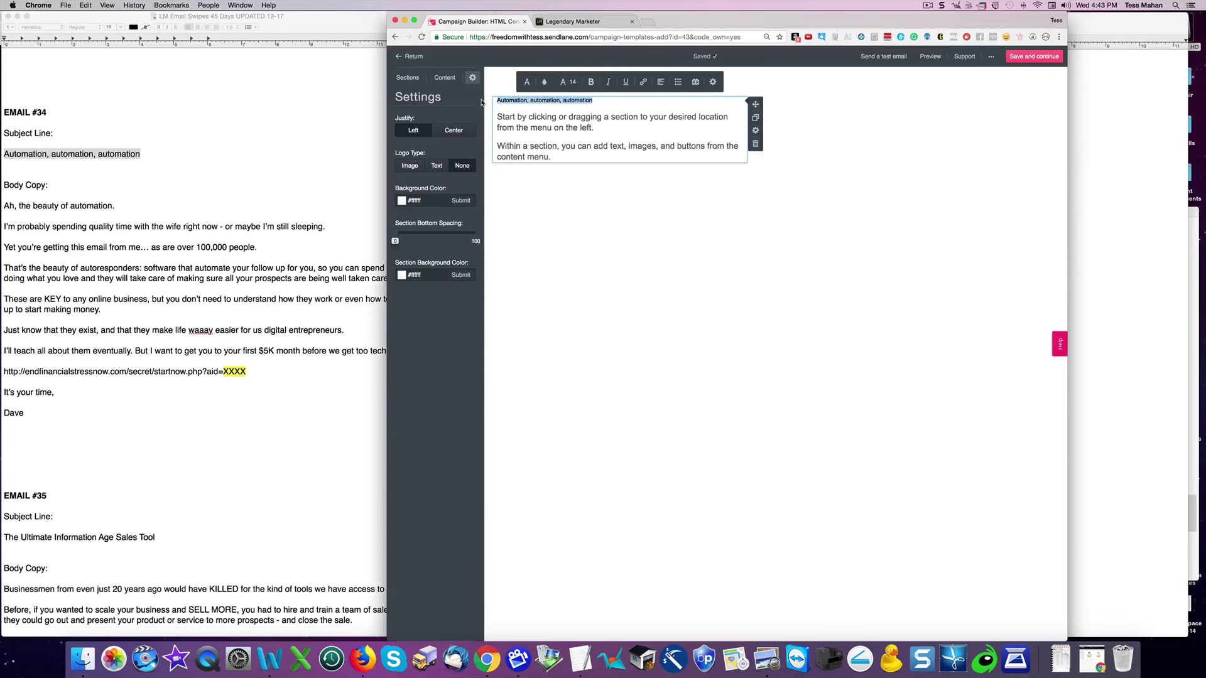
{"action": "left_click", "coordinate": [562, 87]}
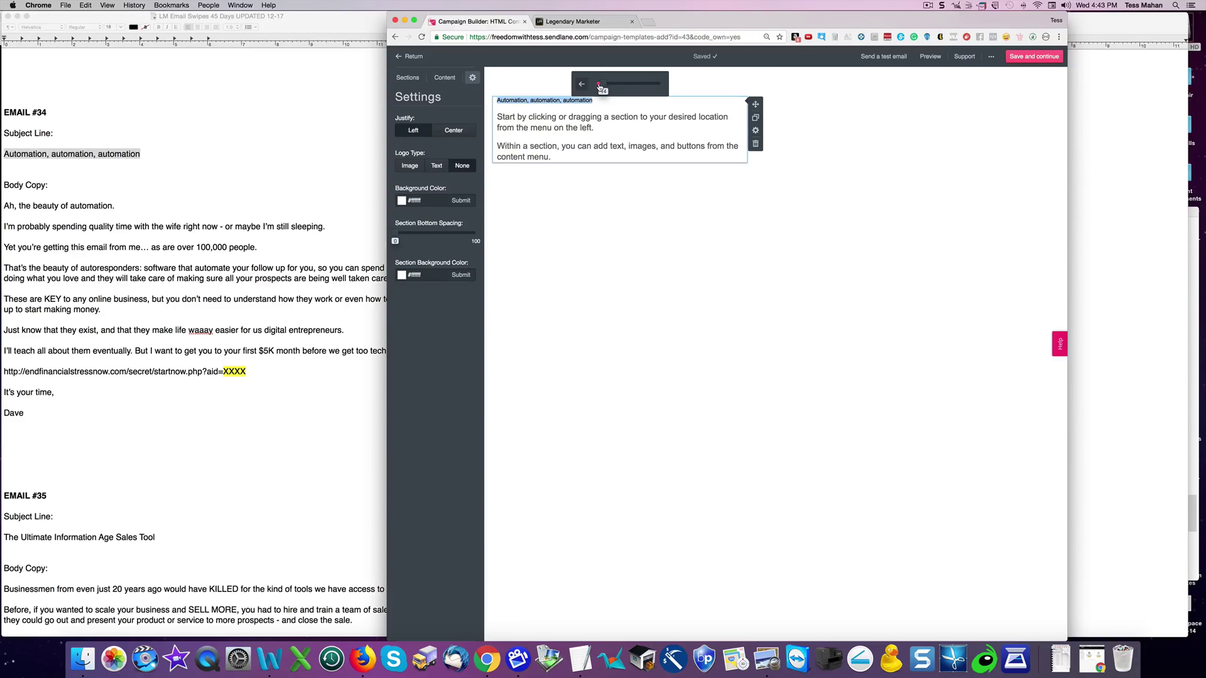
{"action": "left_click_drag", "start_coordinate": [600, 86], "coordinate": [614, 82]}
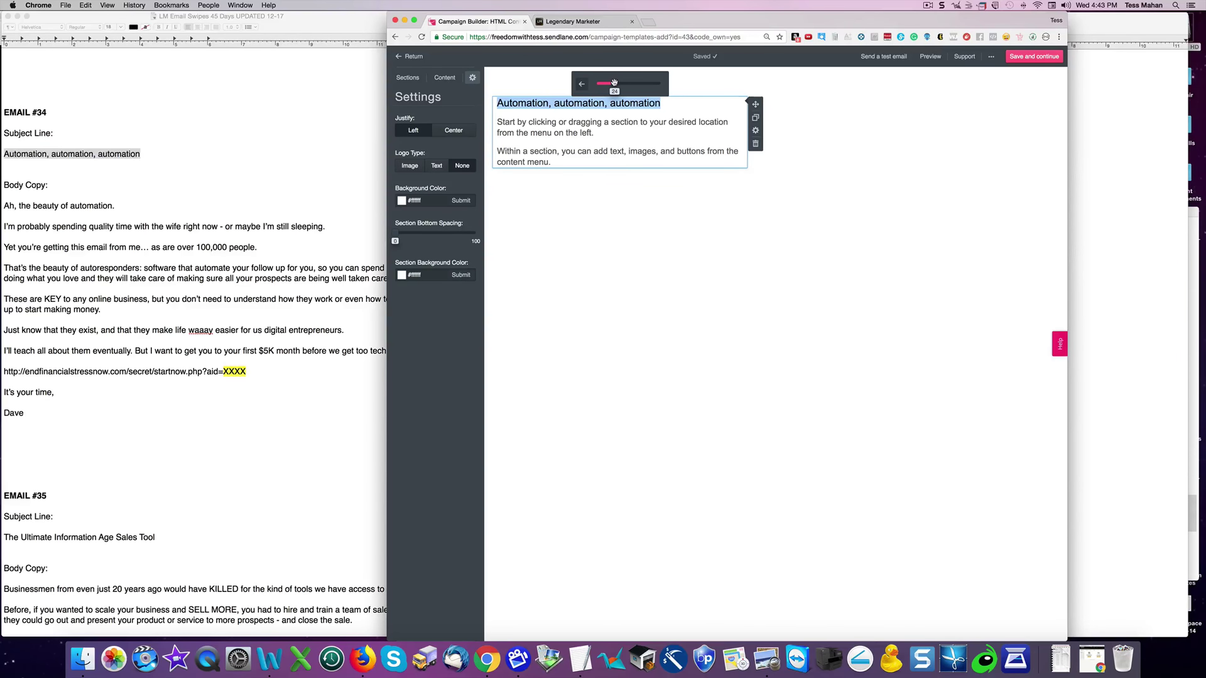
{"action": "left_click", "coordinate": [581, 85]}
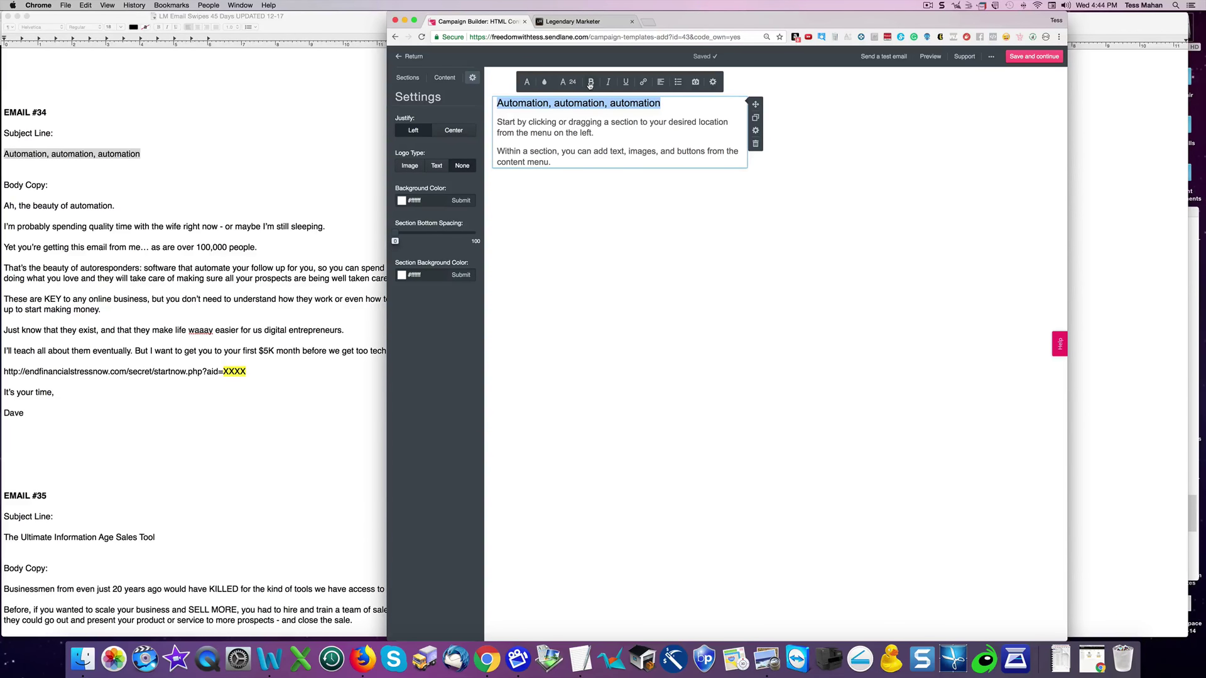
{"action": "left_click", "coordinate": [590, 83]}
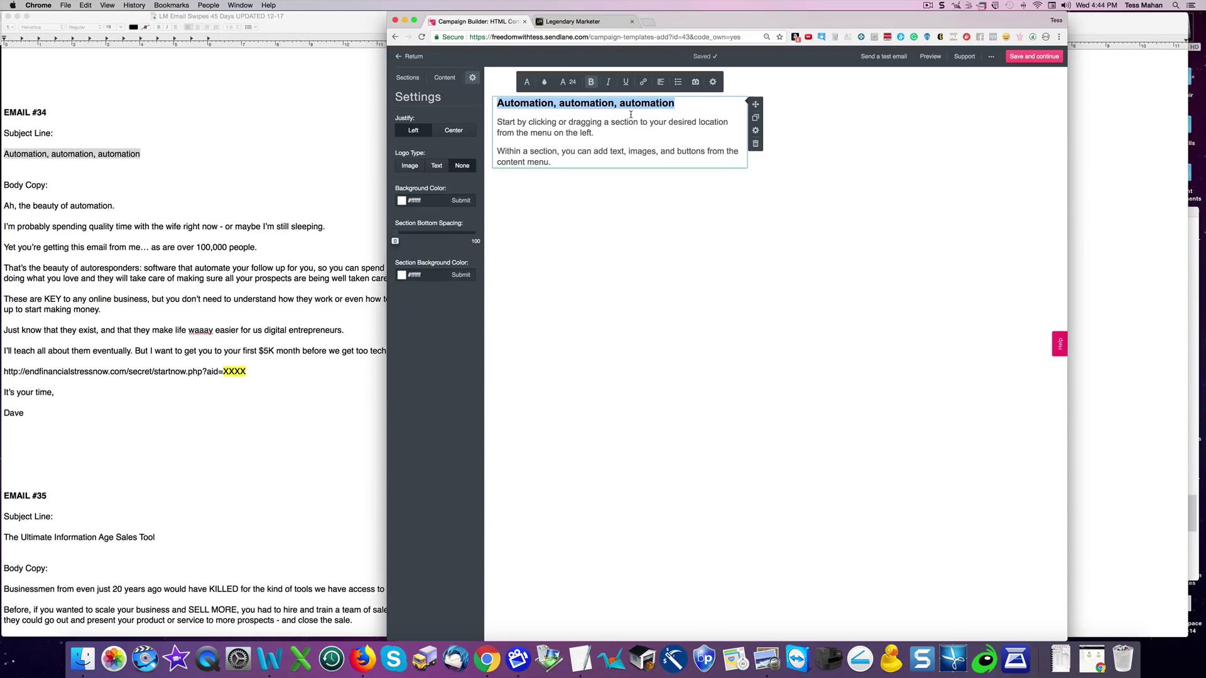
{"action": "left_click", "coordinate": [642, 82]}
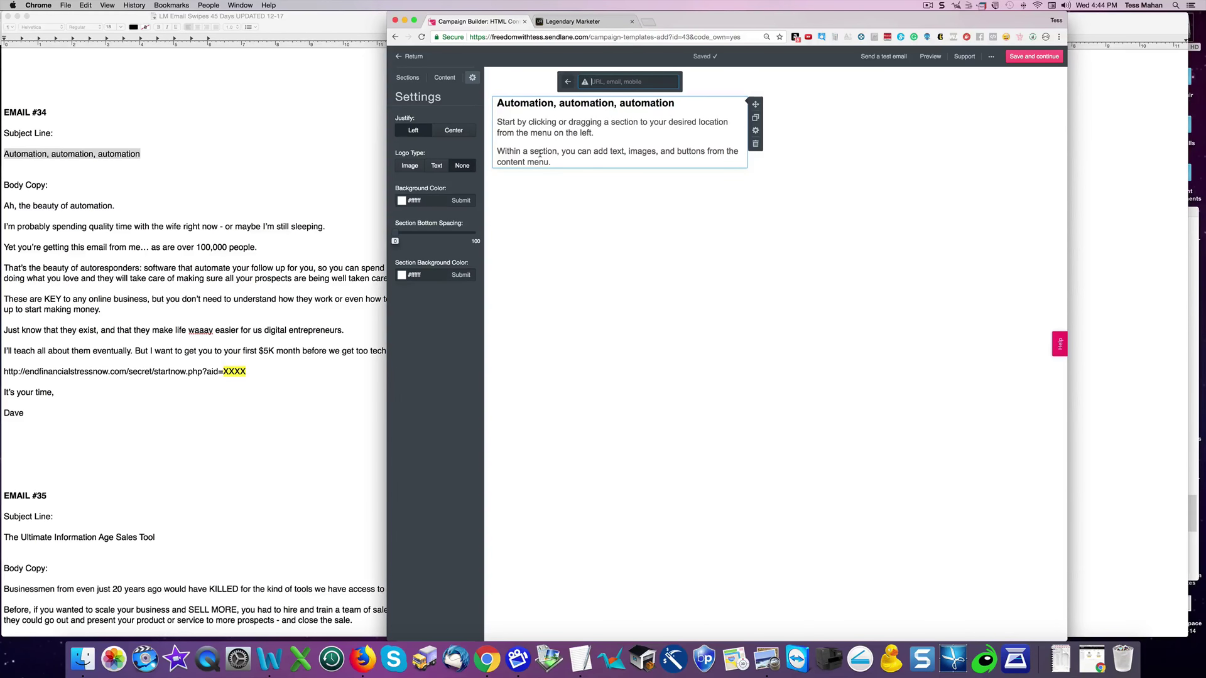
{"action": "left_click", "coordinate": [274, 347]}
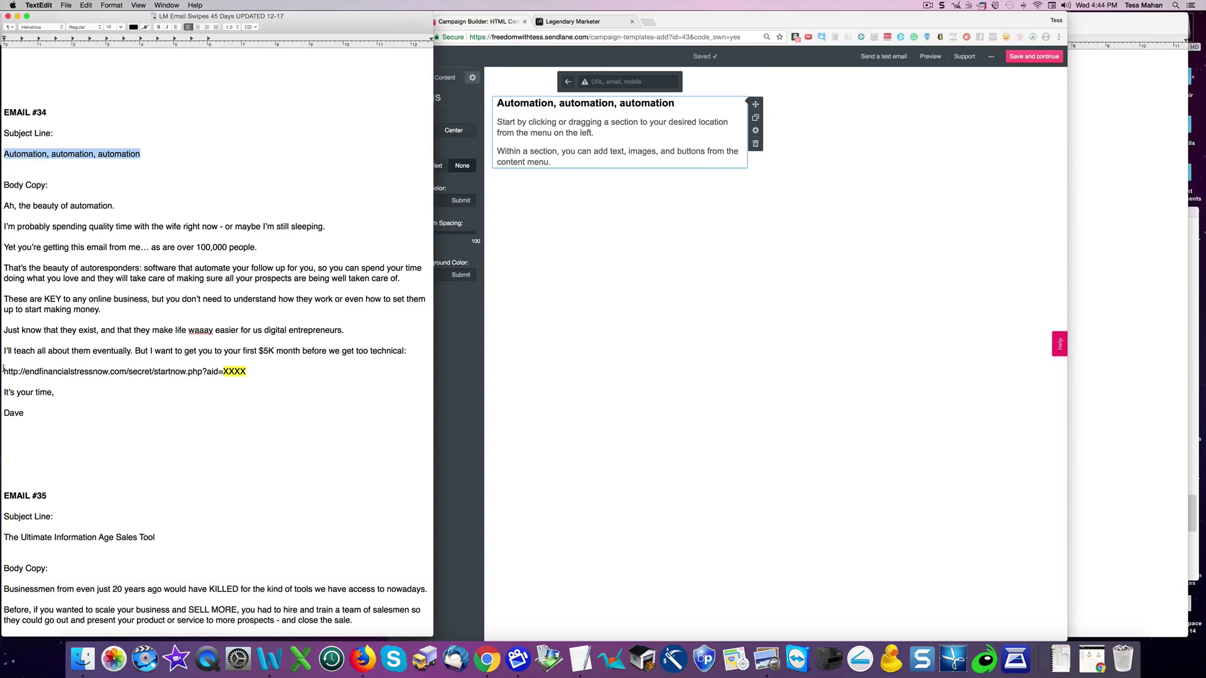
{"action": "left_click_drag", "start_coordinate": [5, 371], "coordinate": [221, 372]}
{"action": "key", "text": "super+c"}
{"action": "left_click", "coordinate": [601, 82]}
{"action": "key", "text": "super+v"}
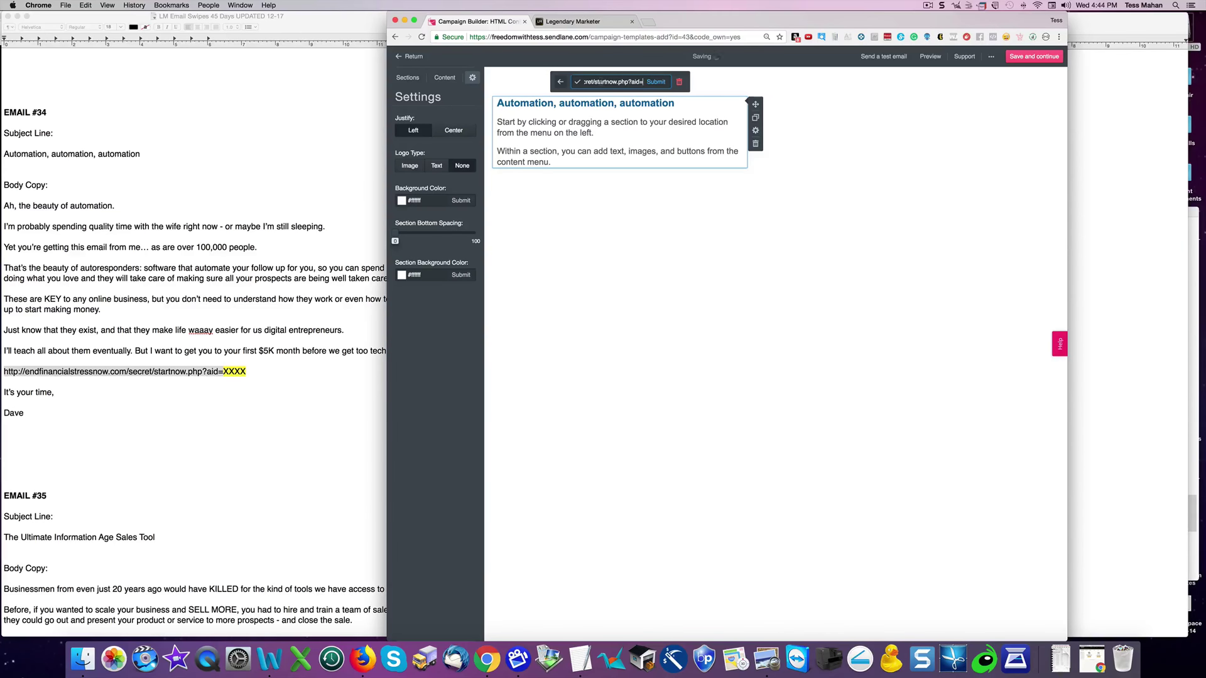
{"action": "type", "text": "512"}
{"action": "left_click", "coordinate": [659, 83]}
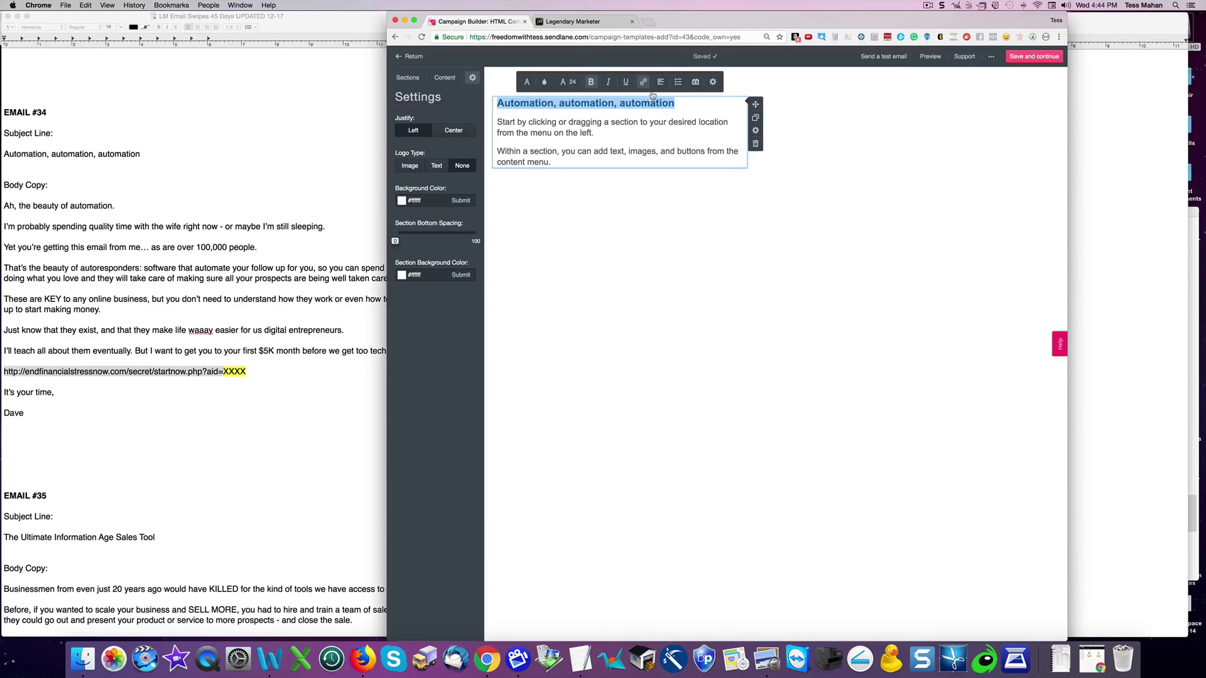
Delete the two placeholder paragraphs below the email heading
{"action": "left_click", "coordinate": [557, 108]}
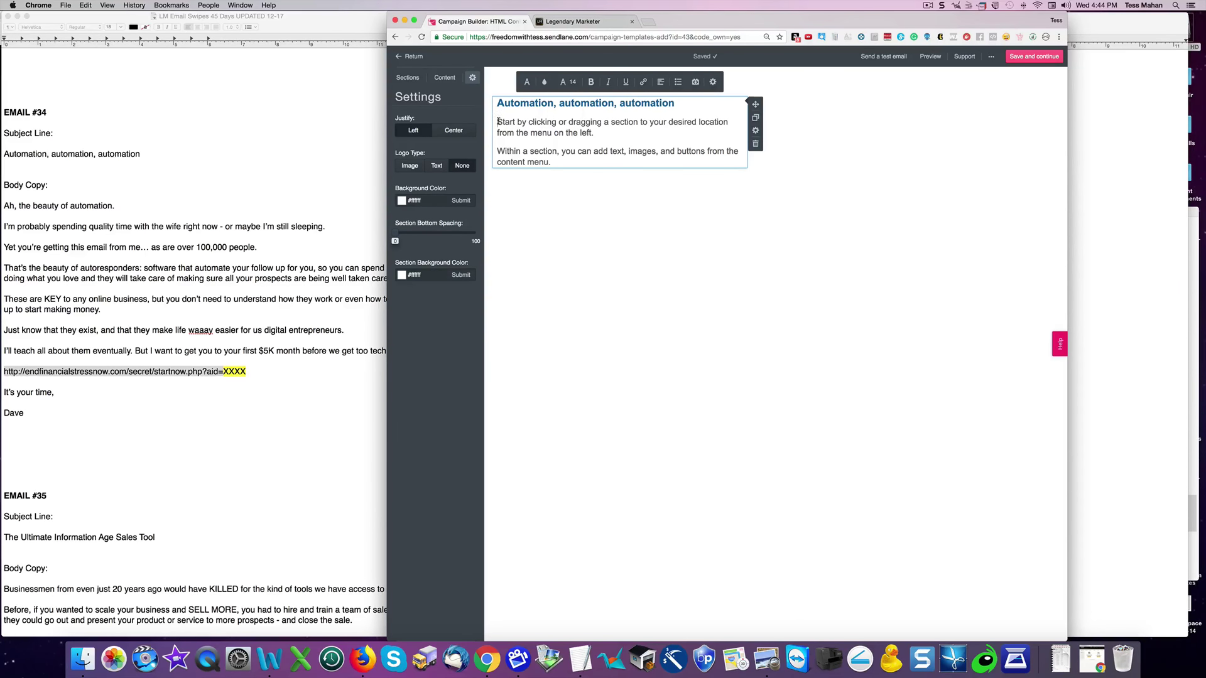
{"action": "left_click_drag", "start_coordinate": [497, 122], "coordinate": [567, 163]}
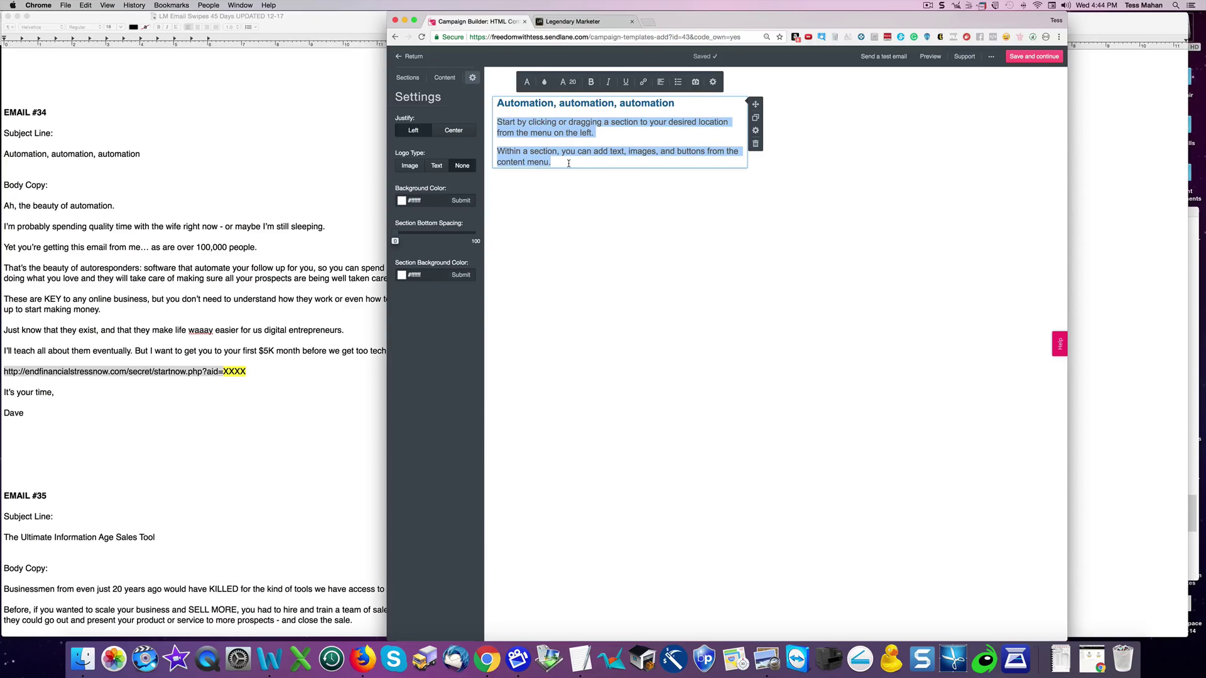
{"action": "key", "text": "BackSpace"}
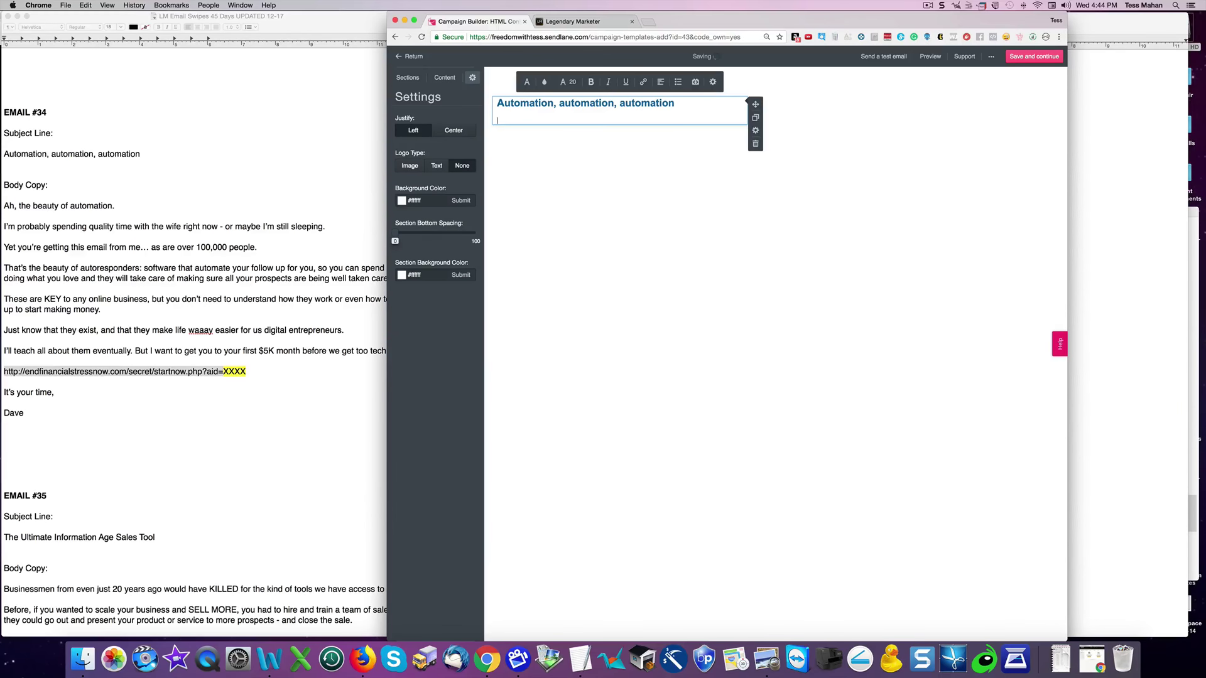
Copy the whole body copy of Email #34 from the swipes document and paste it below the email heading
{"action": "left_click", "coordinate": [59, 214]}
{"action": "left_click", "coordinate": [5, 206]}
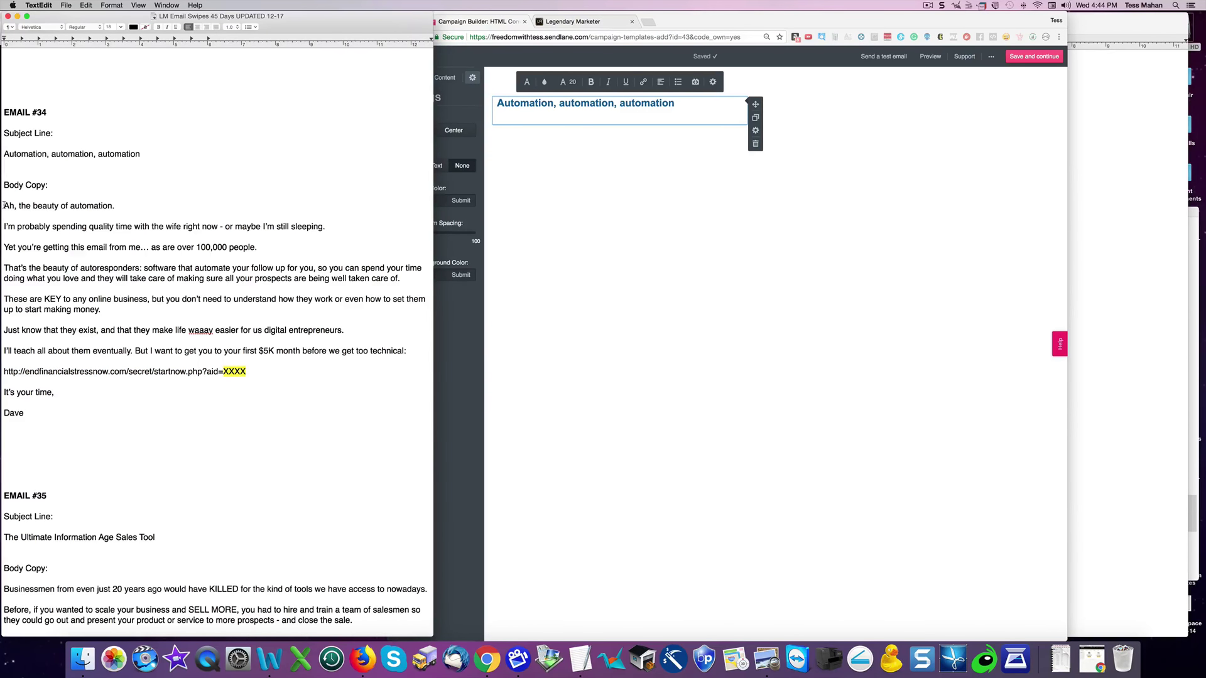
{"action": "left_click_drag", "start_coordinate": [5, 206], "coordinate": [142, 414]}
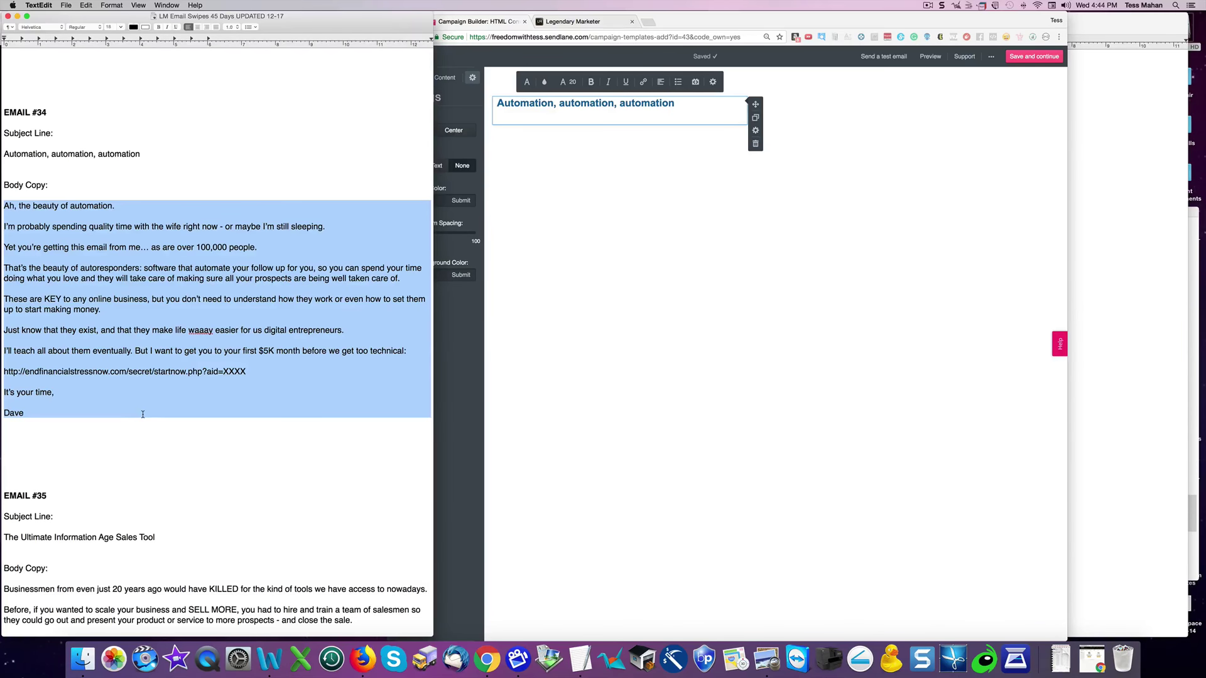
{"action": "right_click", "coordinate": [145, 388]}
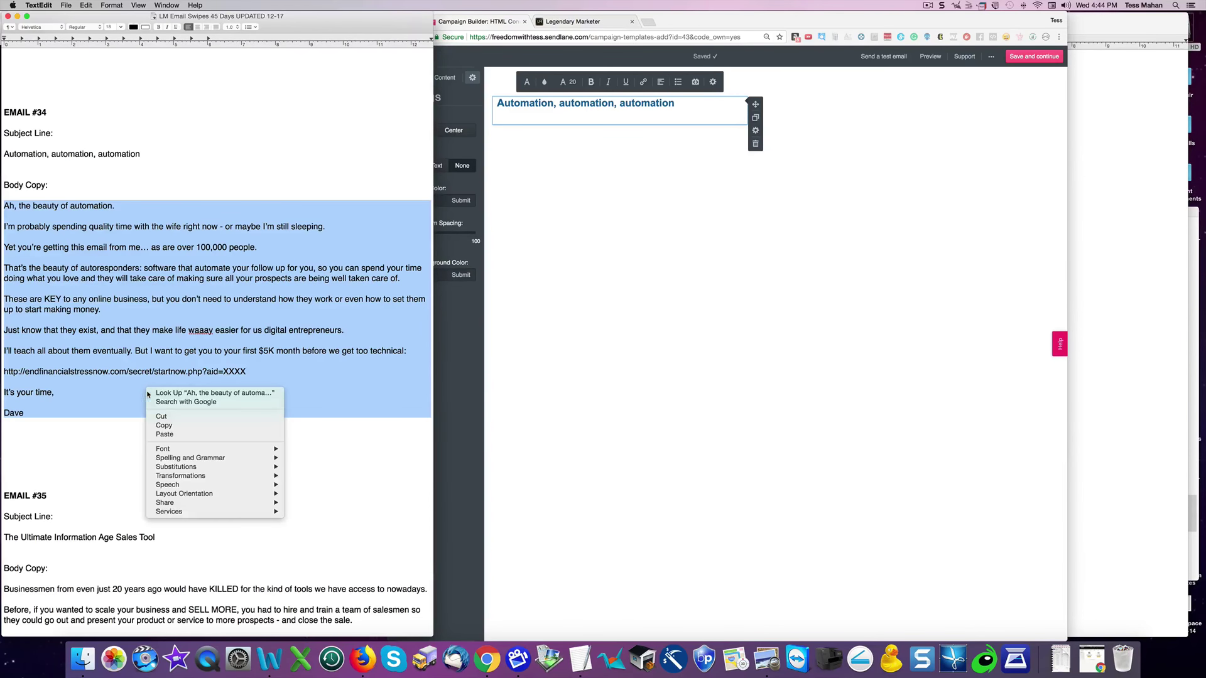
{"action": "left_click", "coordinate": [165, 427]}
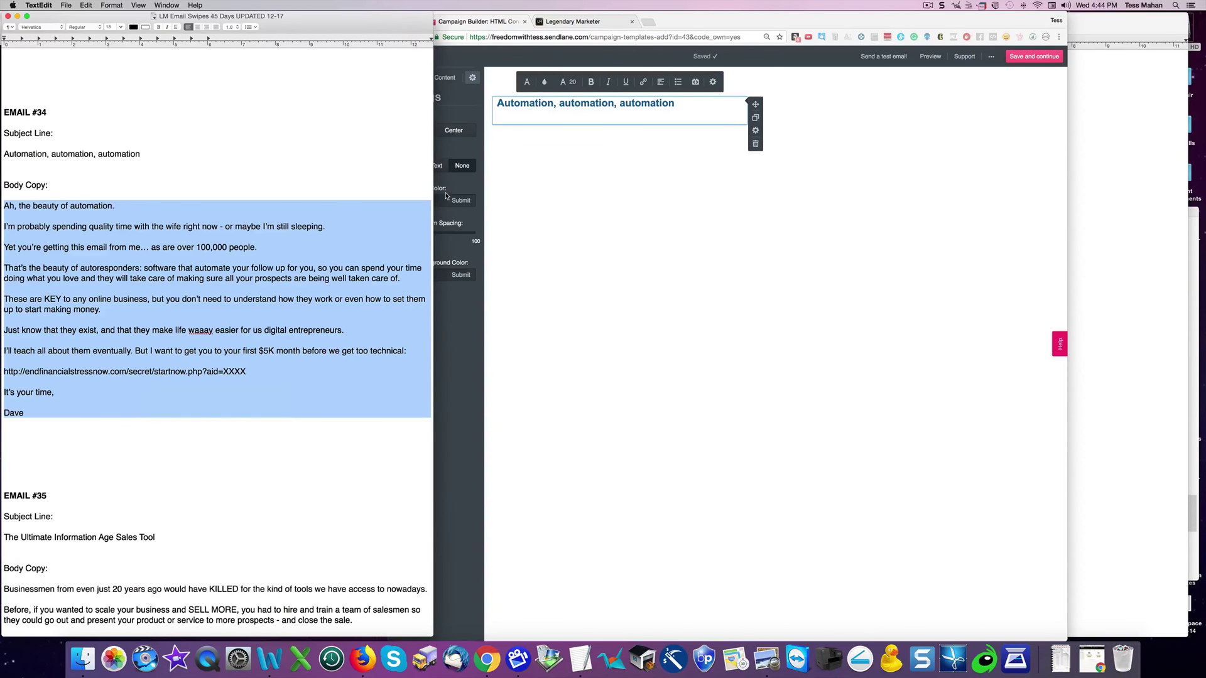
{"action": "left_click", "coordinate": [499, 118]}
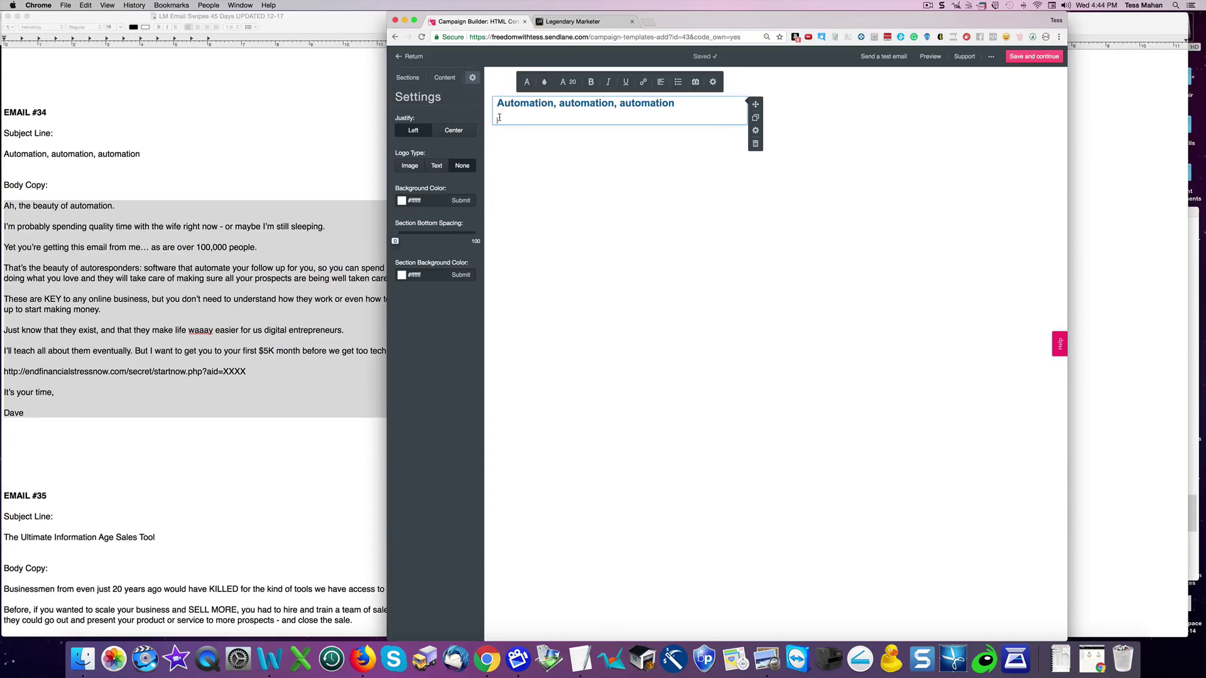
{"action": "right_click", "coordinate": [498, 119]}
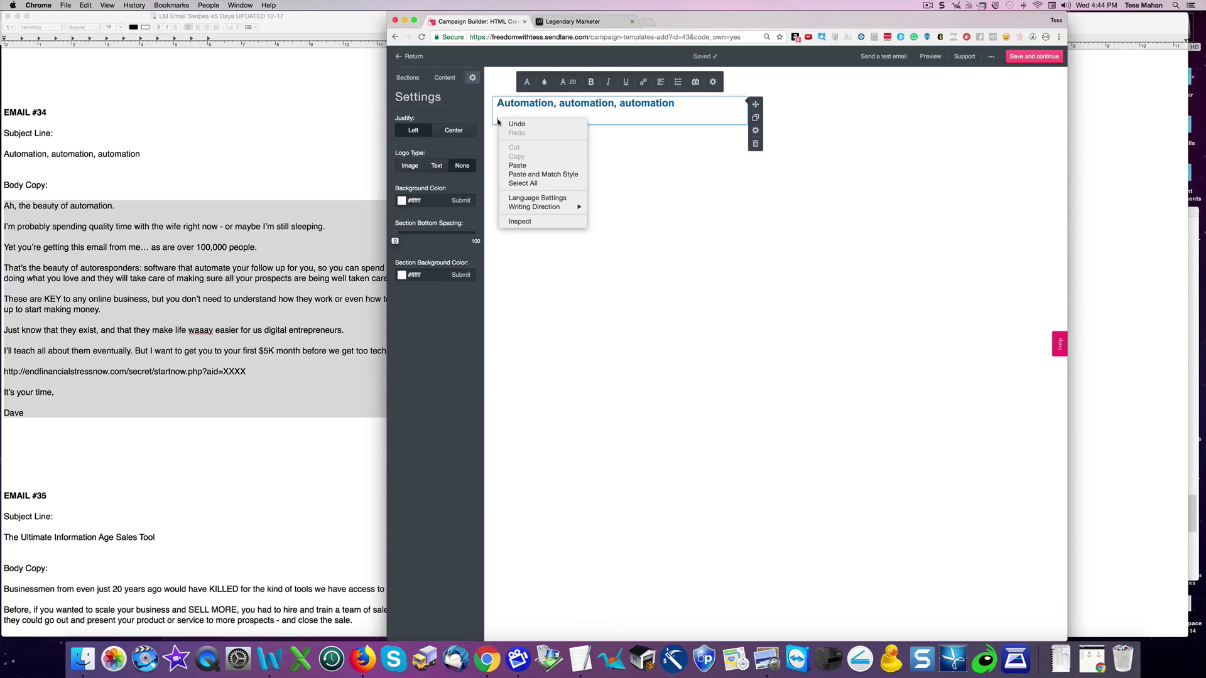
{"action": "left_click", "coordinate": [514, 165]}
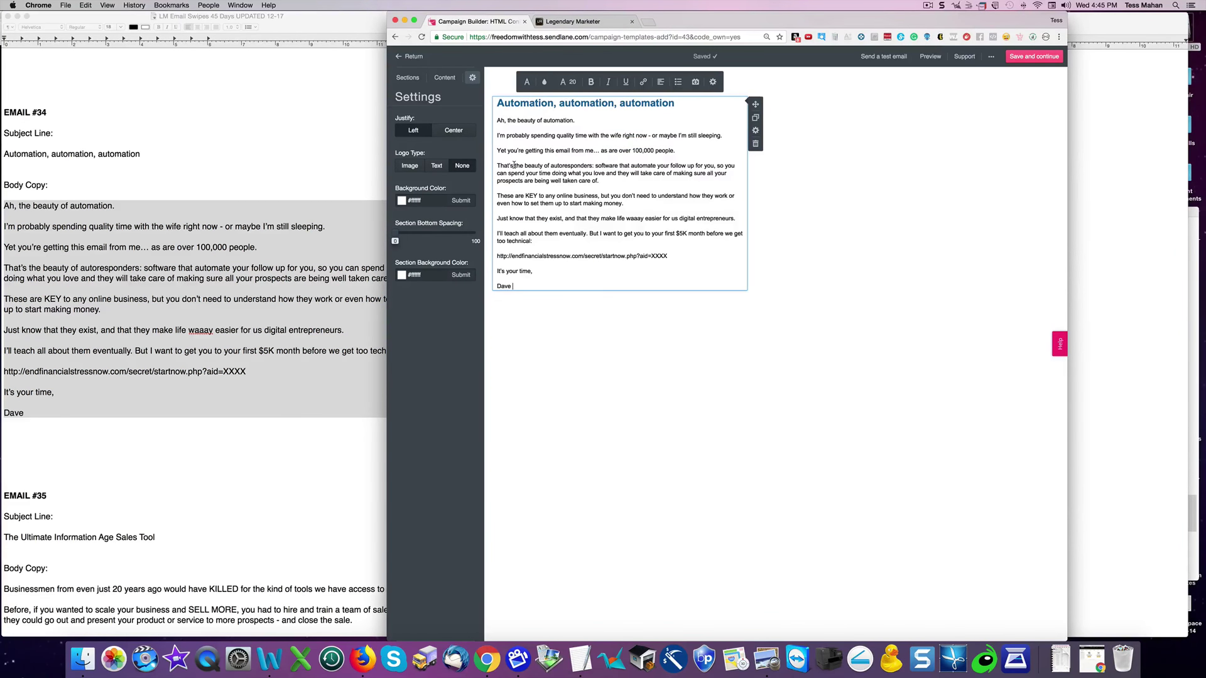
Replace the XXXX placeholder at the end of the link in the email body with the affiliate ID
{"action": "left_click", "coordinate": [670, 255]}
{"action": "key", "text": "BackSpace"}
{"action": "key", "text": "BackSpace"}
{"action": "key", "text": "BackSpace"}
{"action": "type", "text": "512"}
{"action": "left_click", "coordinate": [200, 351]}
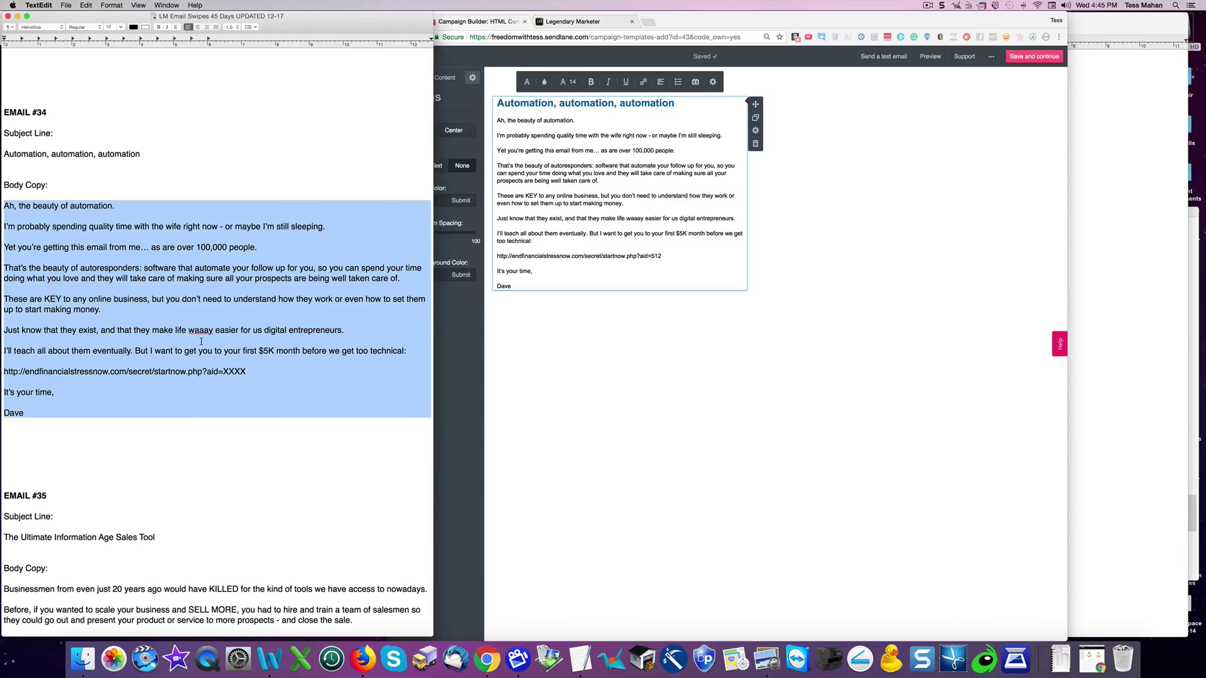
{"action": "left_click", "coordinate": [201, 341]}
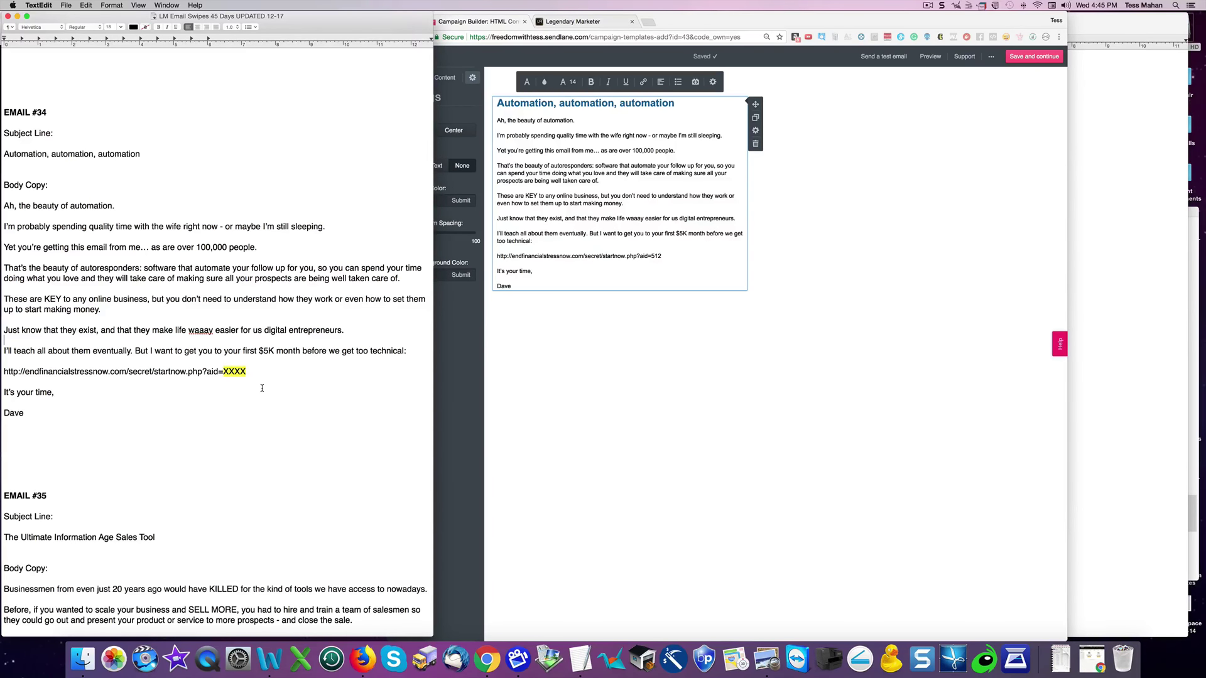
Add blank lines after the sign-off in the email body and insert an image block directly below the text
{"action": "left_click", "coordinate": [564, 281]}
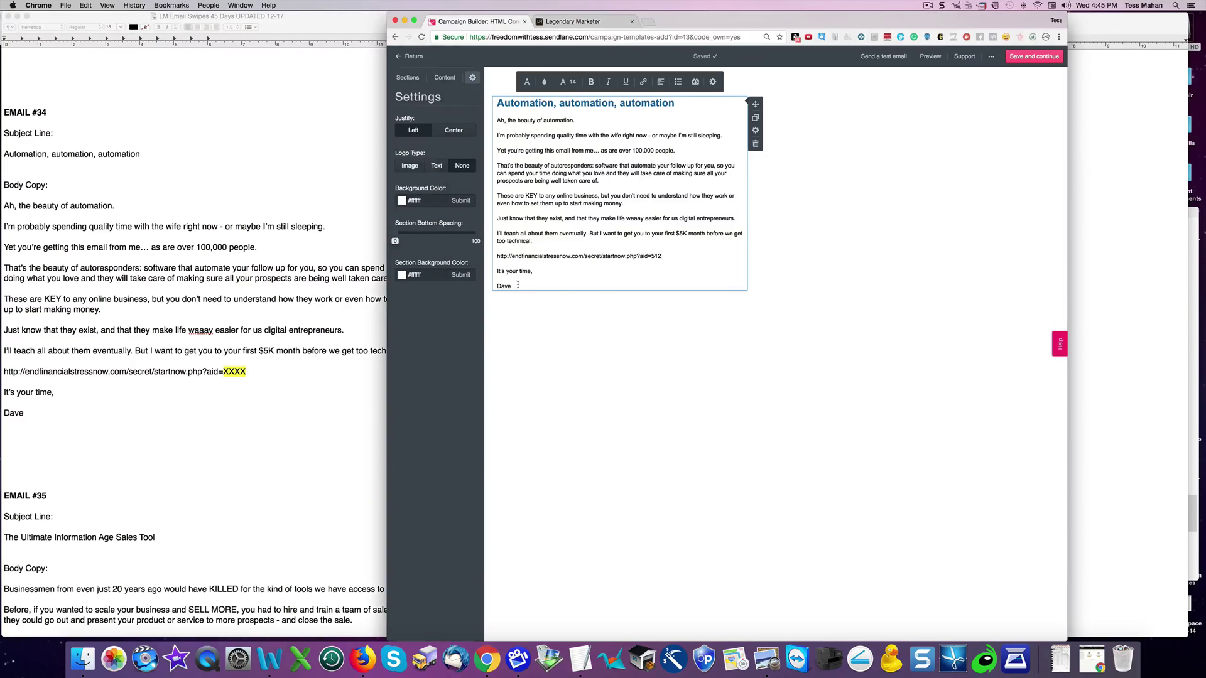
{"action": "key", "text": "Return"}
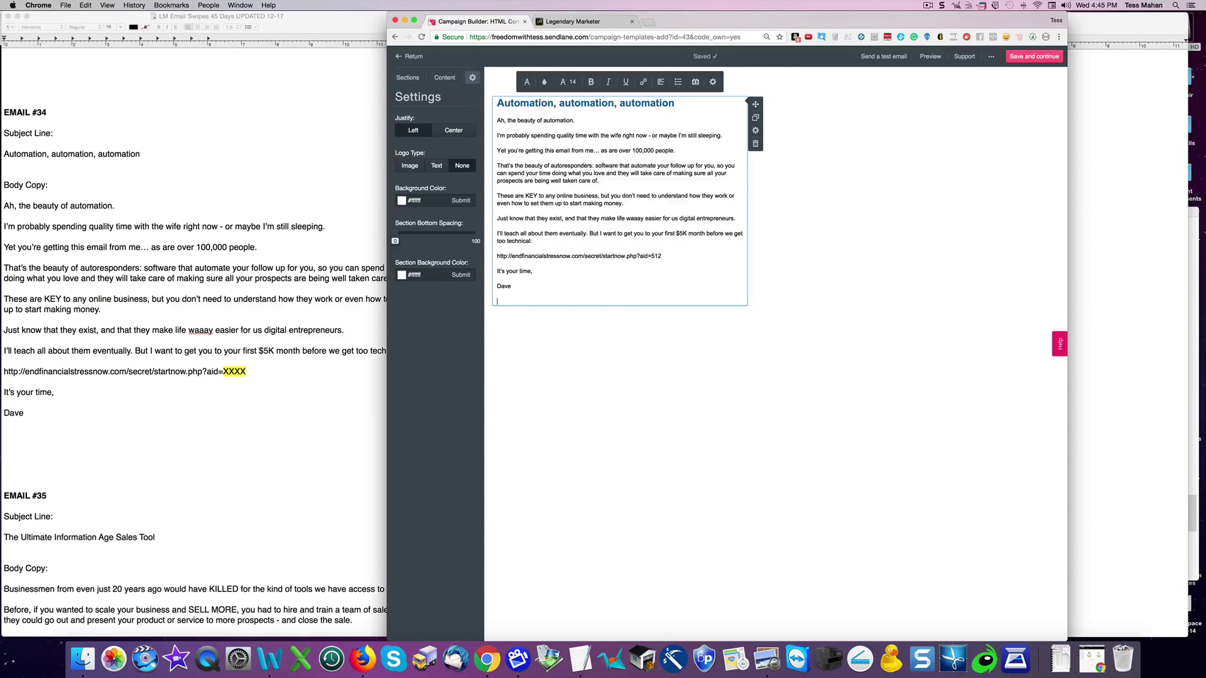
{"action": "key", "text": "Return"}
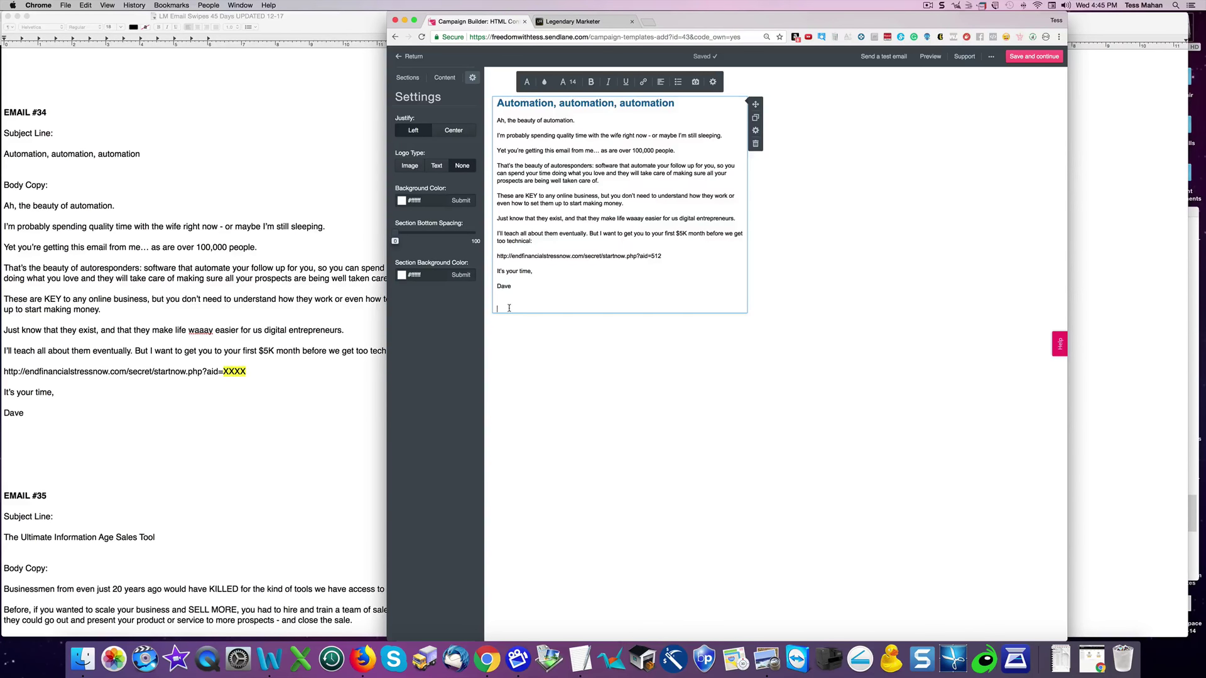
{"action": "left_click", "coordinate": [441, 79]}
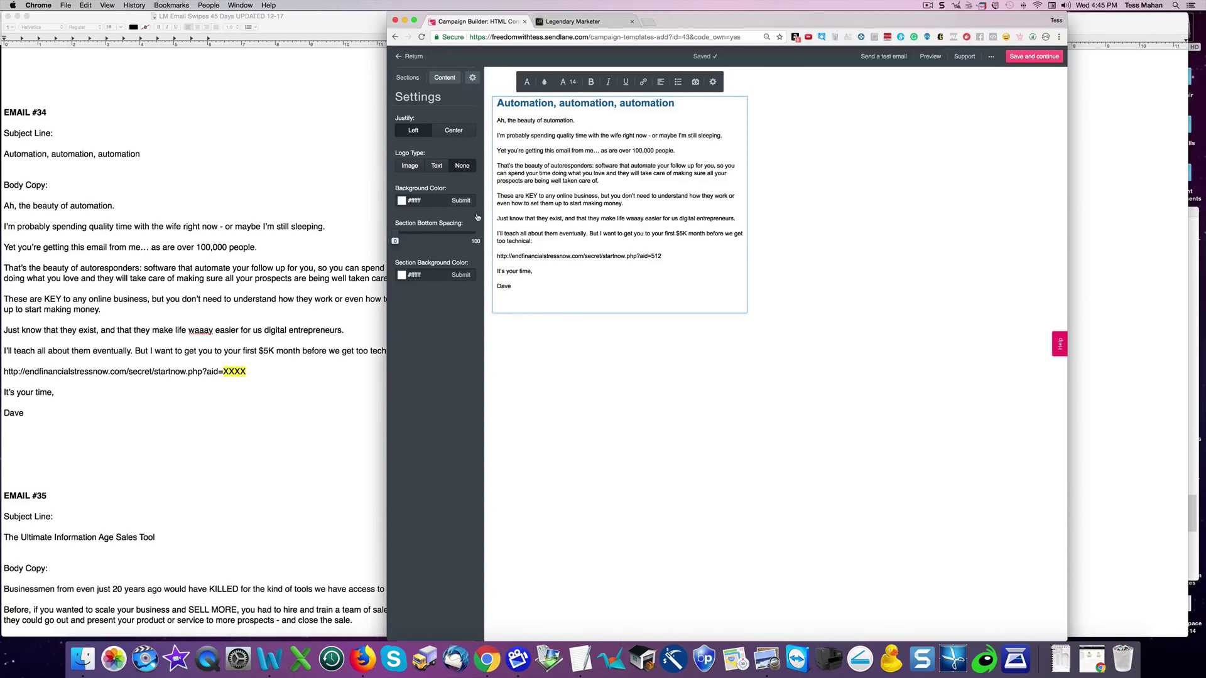
{"action": "left_click", "coordinate": [446, 78]}
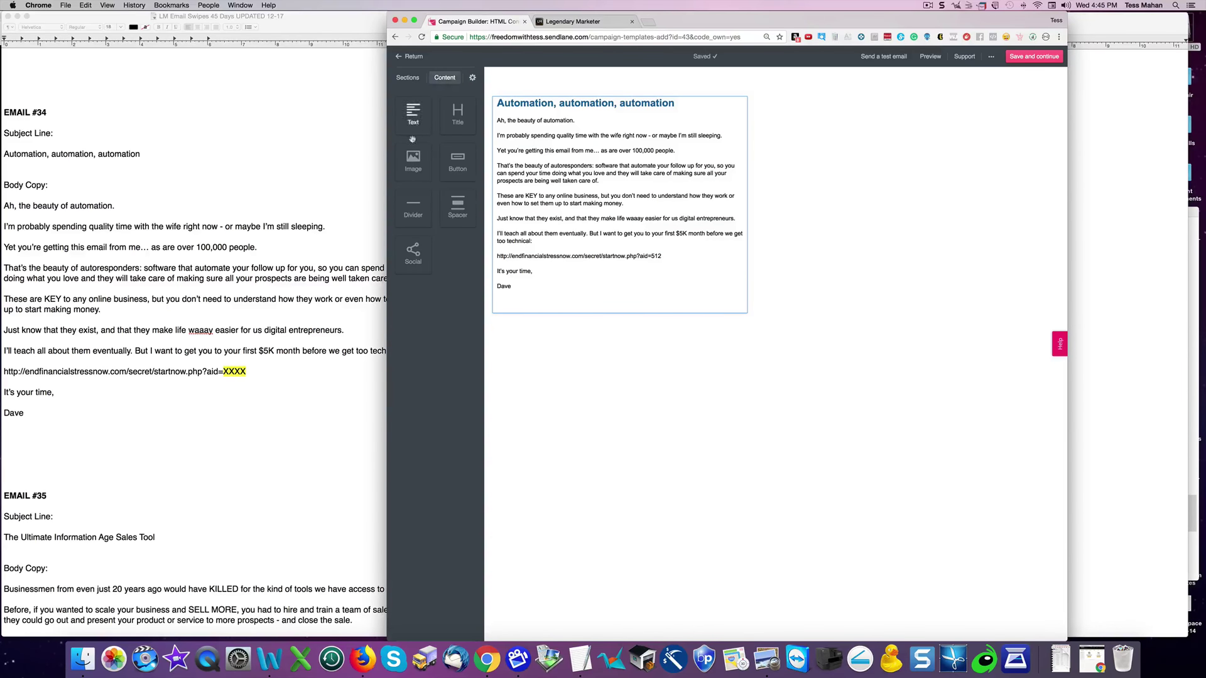
{"action": "left_click_drag", "start_coordinate": [411, 161], "coordinate": [558, 312]}
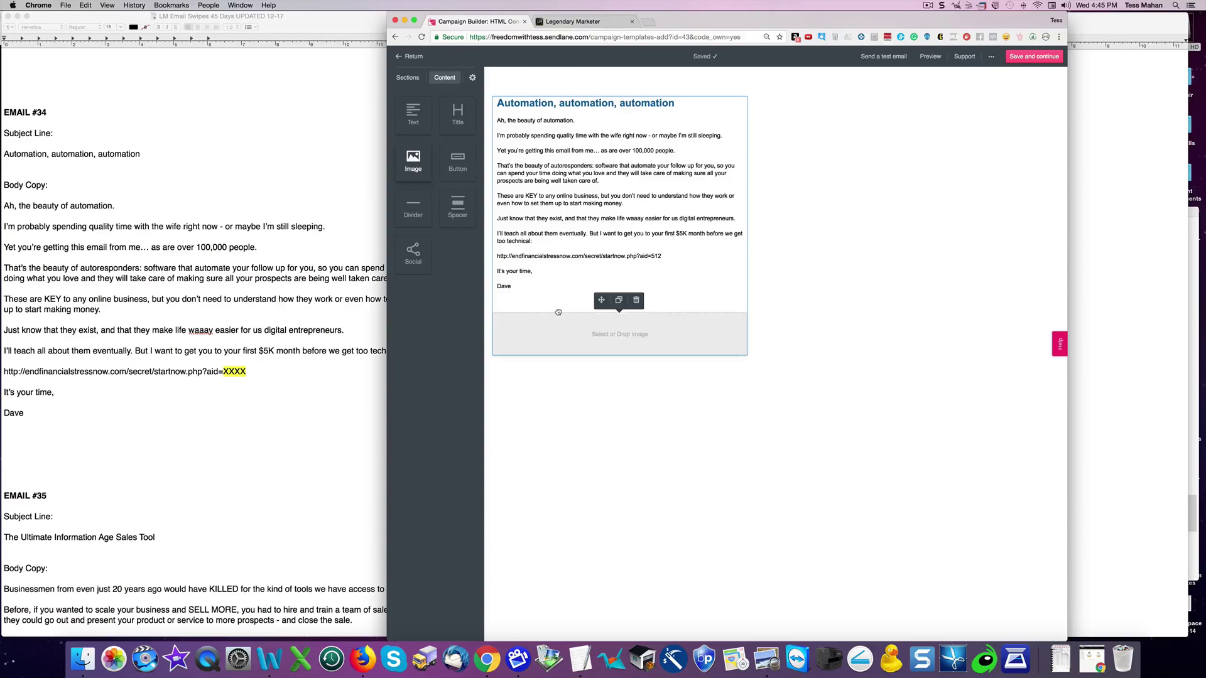
Search the computer for "wall of money" and place Wall_of_Money_Photo200.jpg in the new image block
{"action": "left_click", "coordinate": [597, 336]}
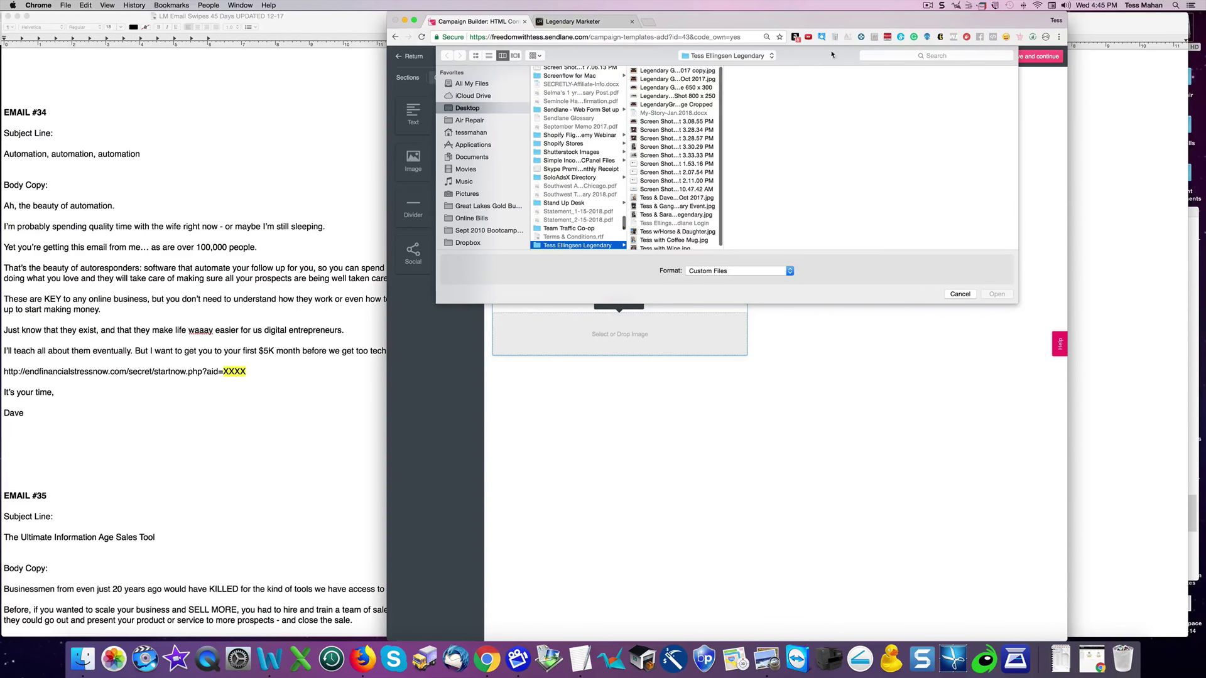
{"action": "left_click", "coordinate": [542, 143]}
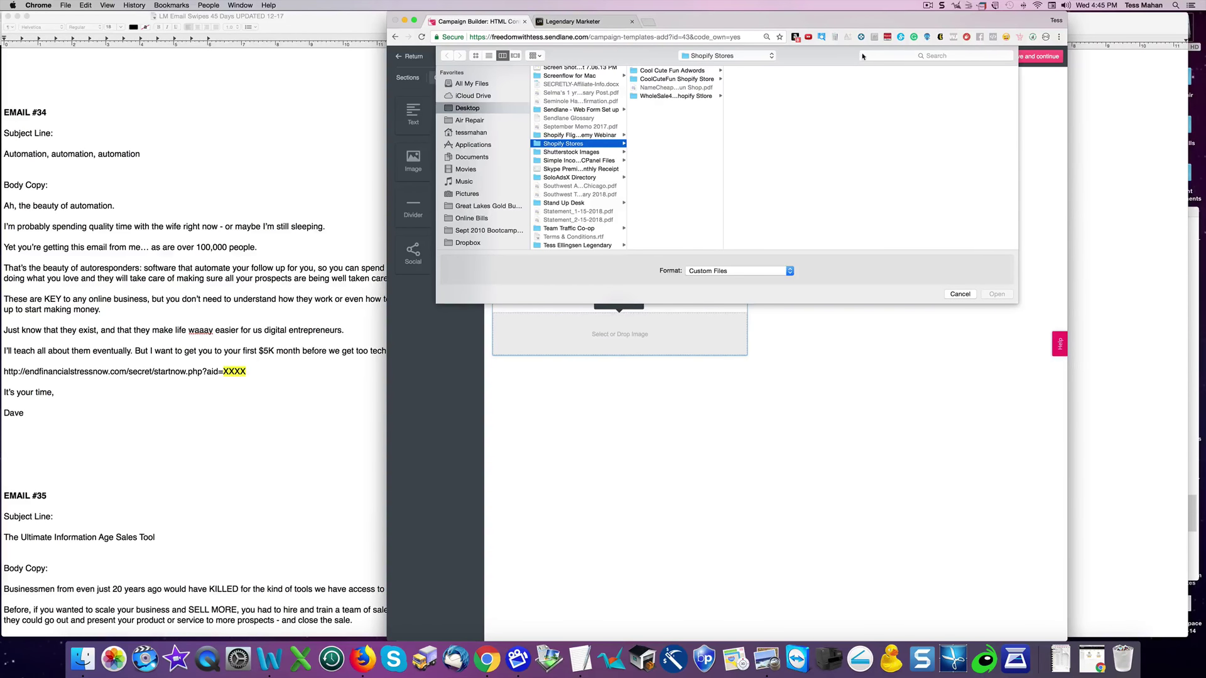
{"action": "left_click", "coordinate": [874, 56]}
{"action": "type", "text": "wal"}
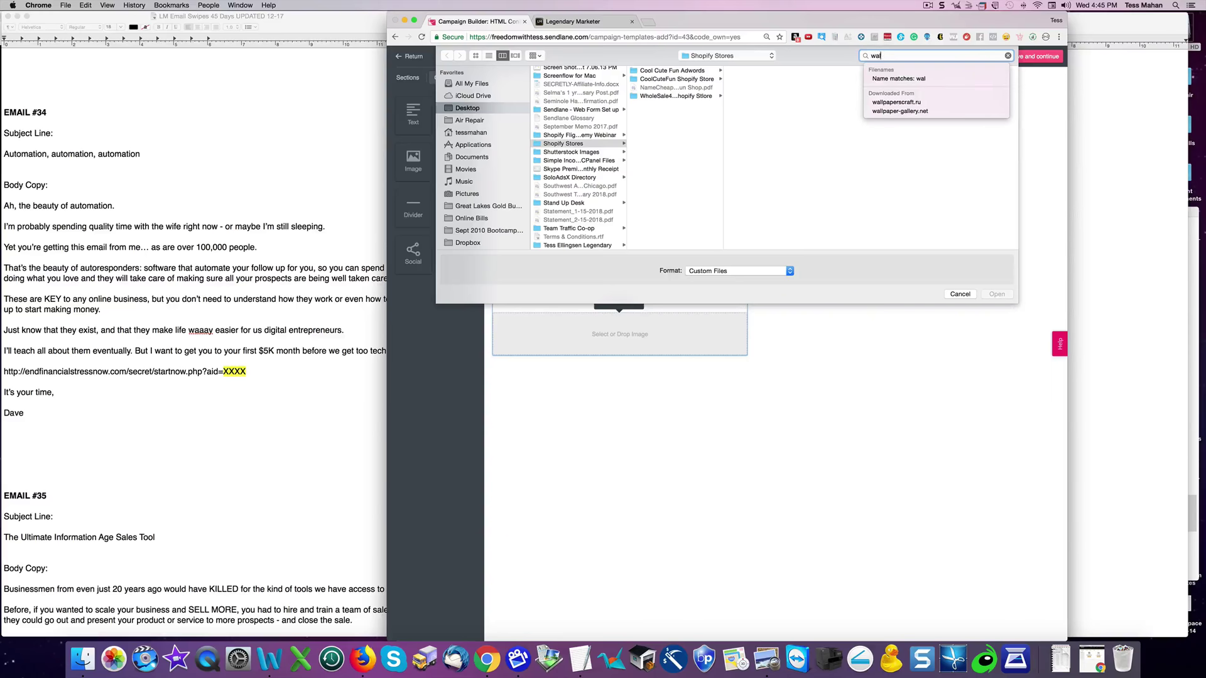
{"action": "type", "text": "l of money"}
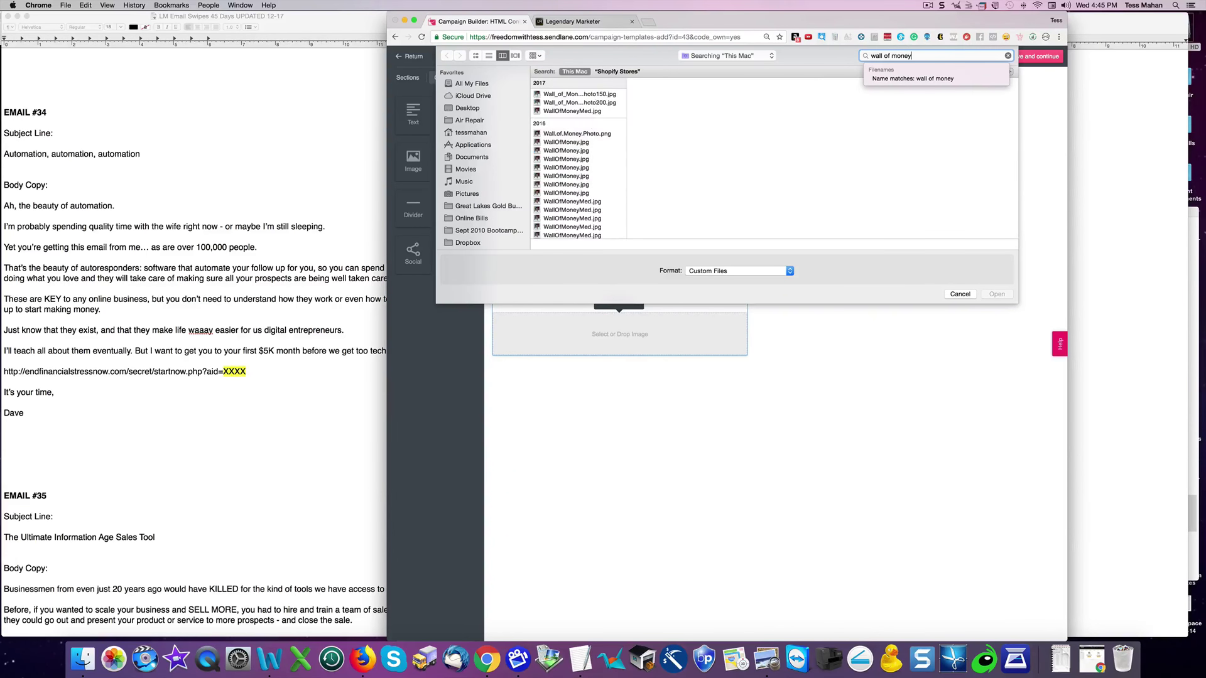
{"action": "left_click", "coordinate": [556, 102]}
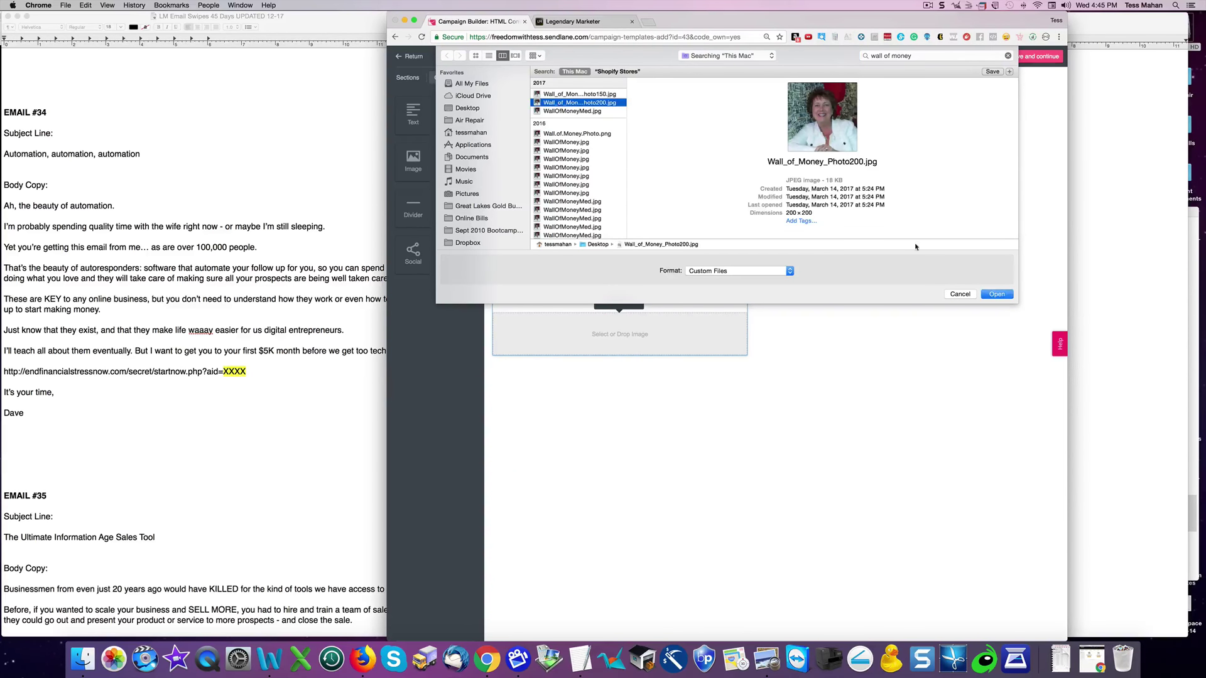
{"action": "left_click", "coordinate": [996, 294]}
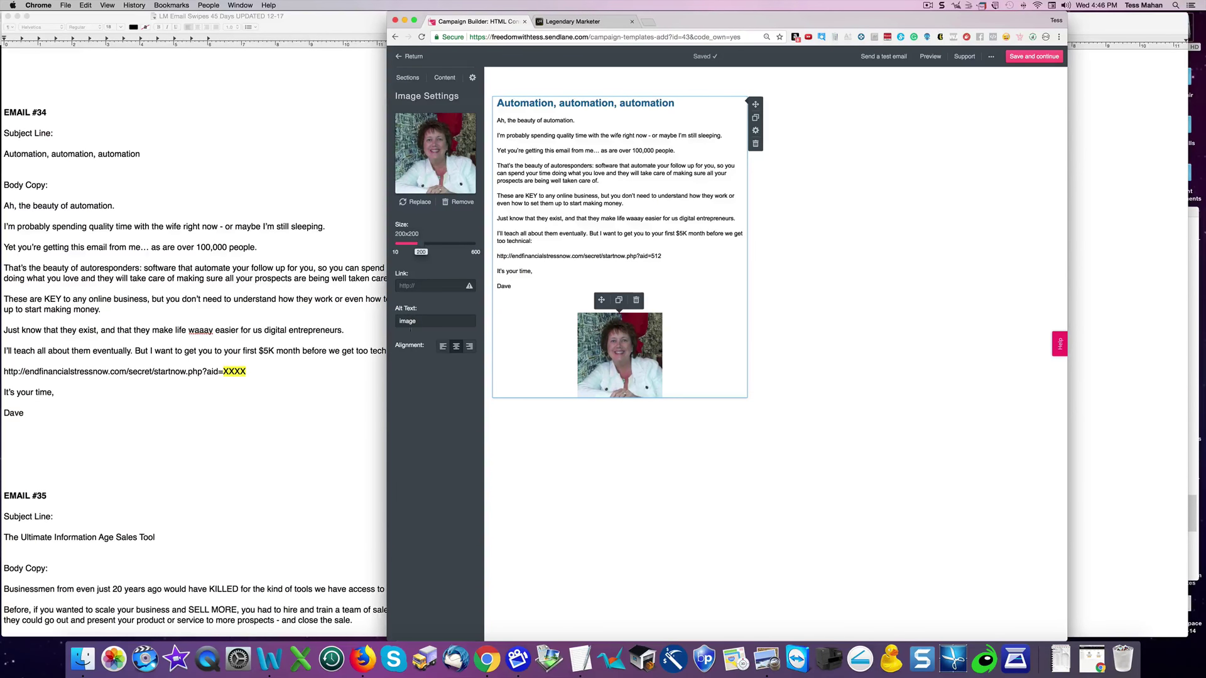
Left-align the photo and reduce its size to 162x162
{"action": "left_click", "coordinate": [443, 347]}
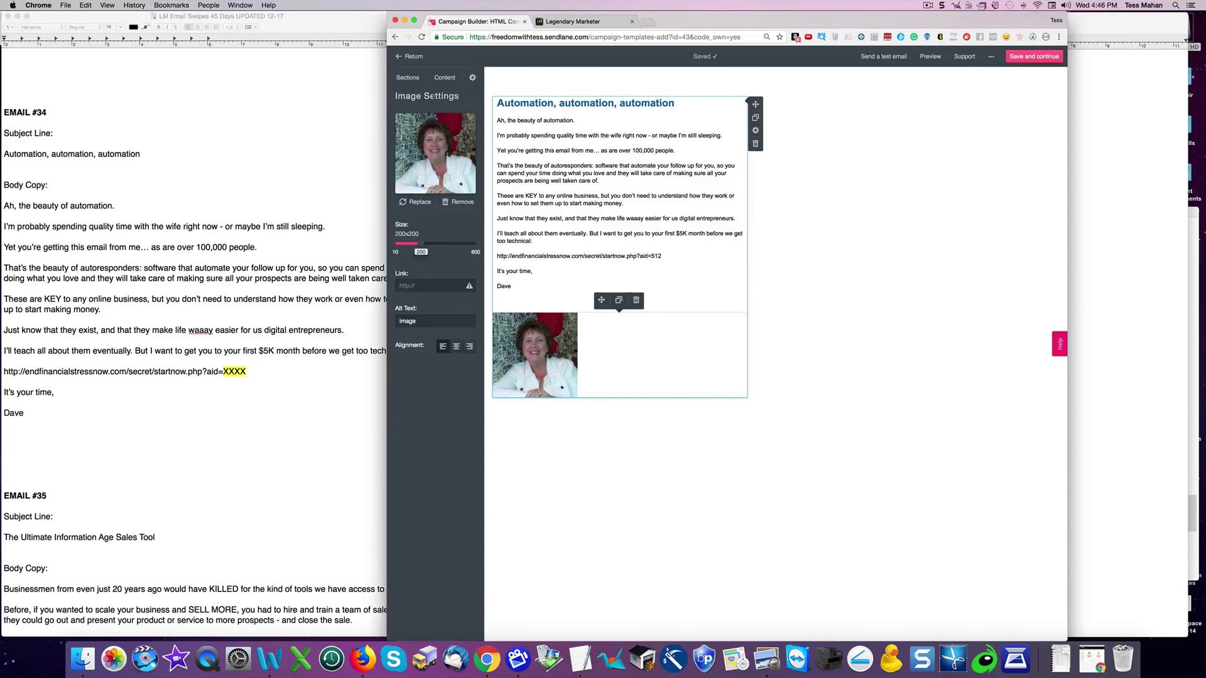
{"action": "left_click", "coordinate": [544, 290]}
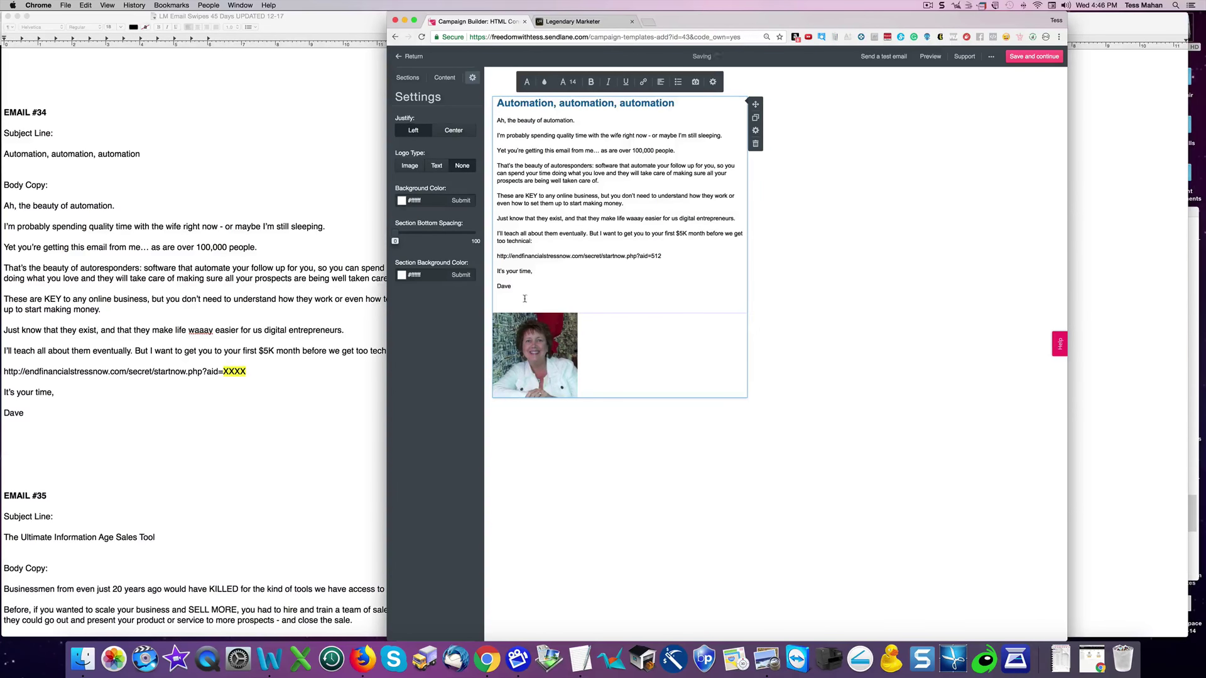
{"action": "left_click", "coordinate": [525, 353]}
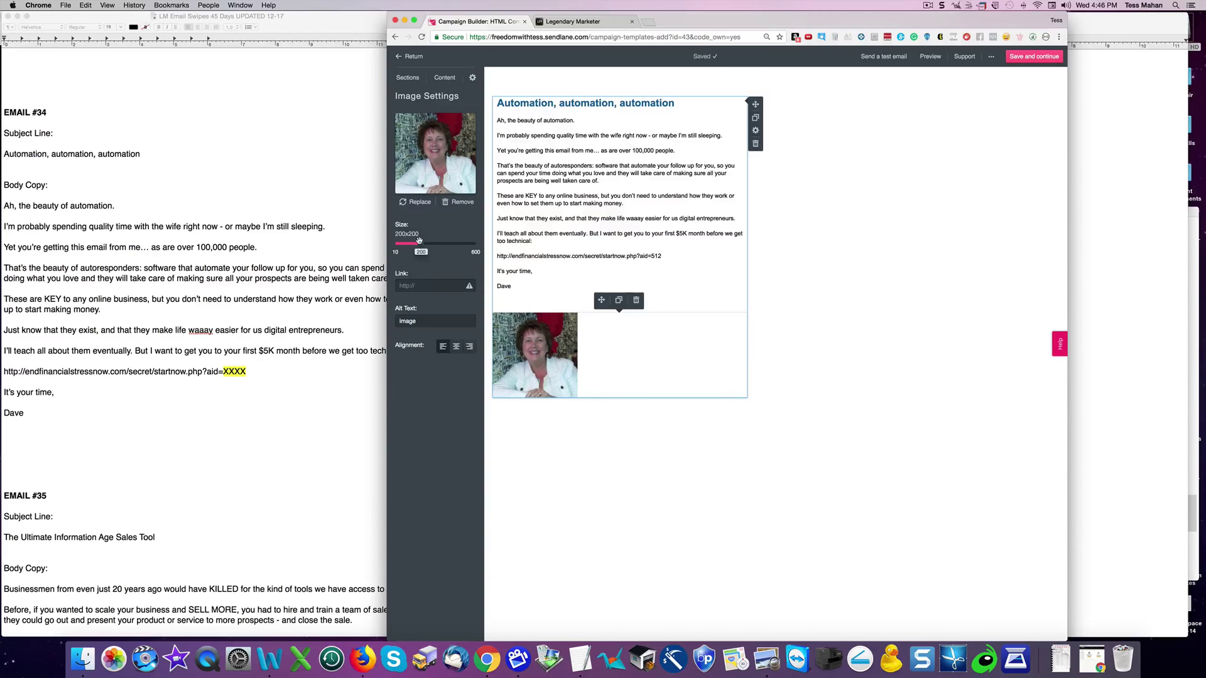
{"action": "mouse_move", "coordinate": [417, 243]}
{"action": "left_mouse_down"}
{"action": "mouse_move", "coordinate": [438, 241]}
{"action": "mouse_move", "coordinate": [416, 241]}
{"action": "left_mouse_up"}
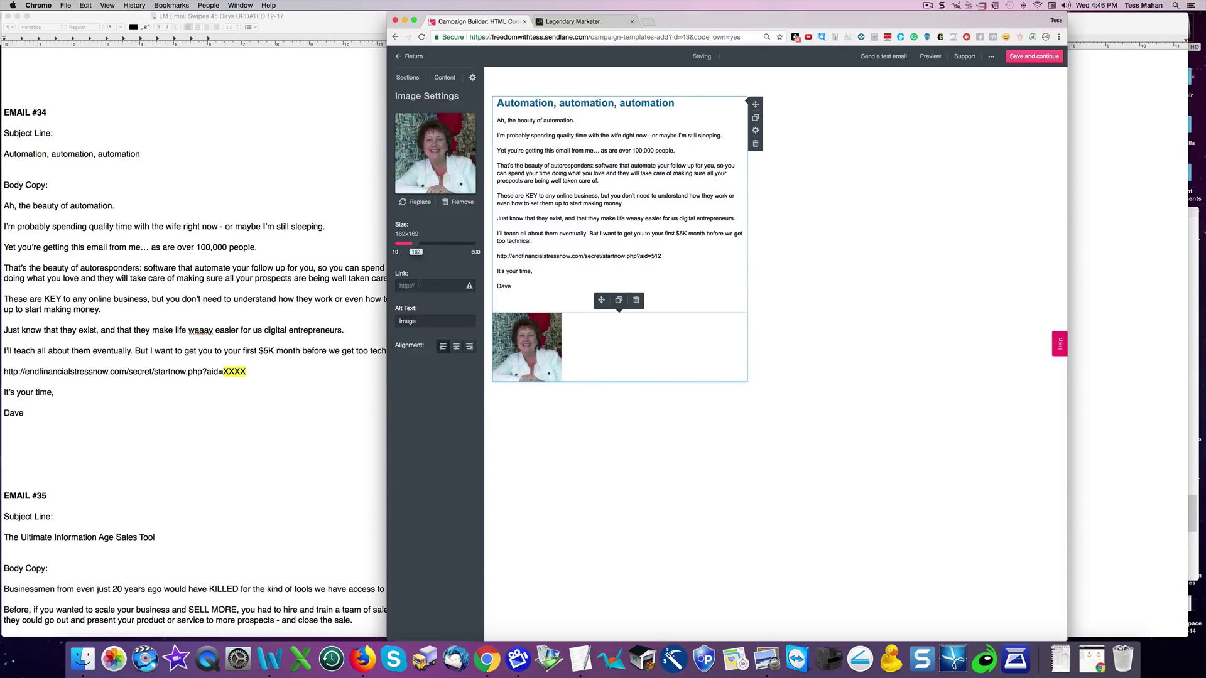
{"action": "left_click", "coordinate": [419, 285]}
{"action": "left_click_drag", "start_coordinate": [246, 371], "coordinate": [49, 374]}
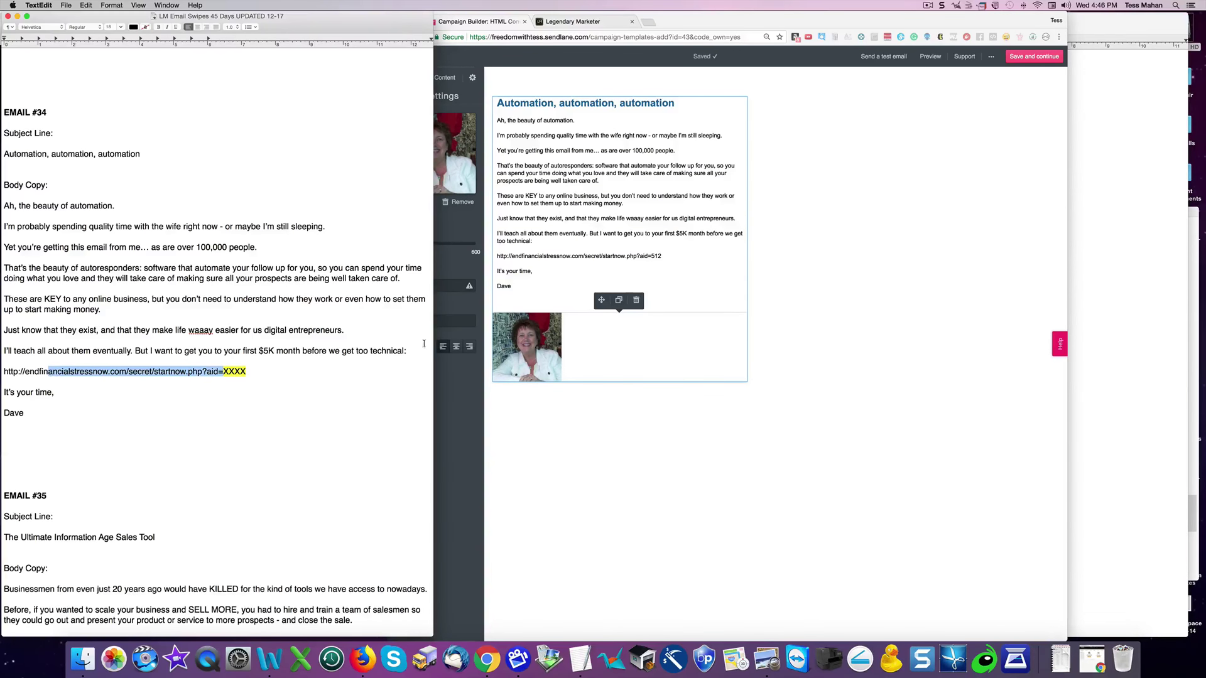
{"action": "left_click", "coordinate": [429, 286]}
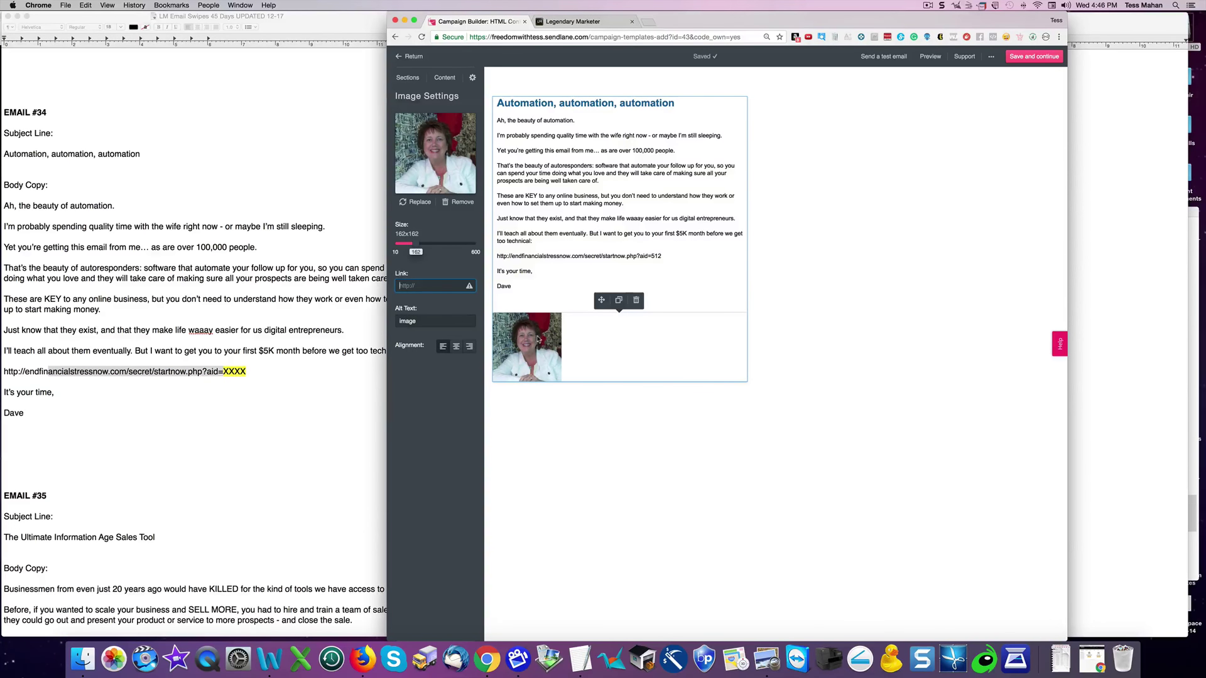
Insert a text block below the photo and replace its placeholder with "To Your Success," and the sender's full name on the line below
{"action": "left_click", "coordinate": [445, 77]}
{"action": "left_click_drag", "start_coordinate": [412, 113], "coordinate": [570, 368]}
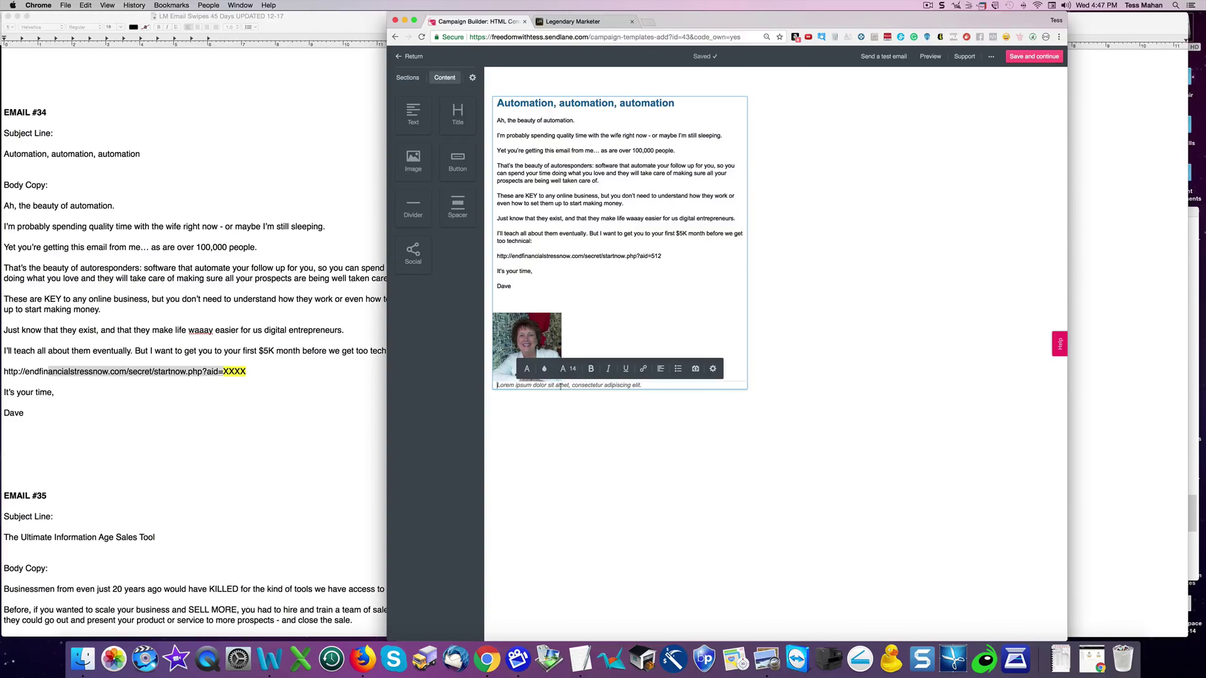
{"action": "left_click", "coordinate": [531, 389]}
{"action": "type", "text": "To"}
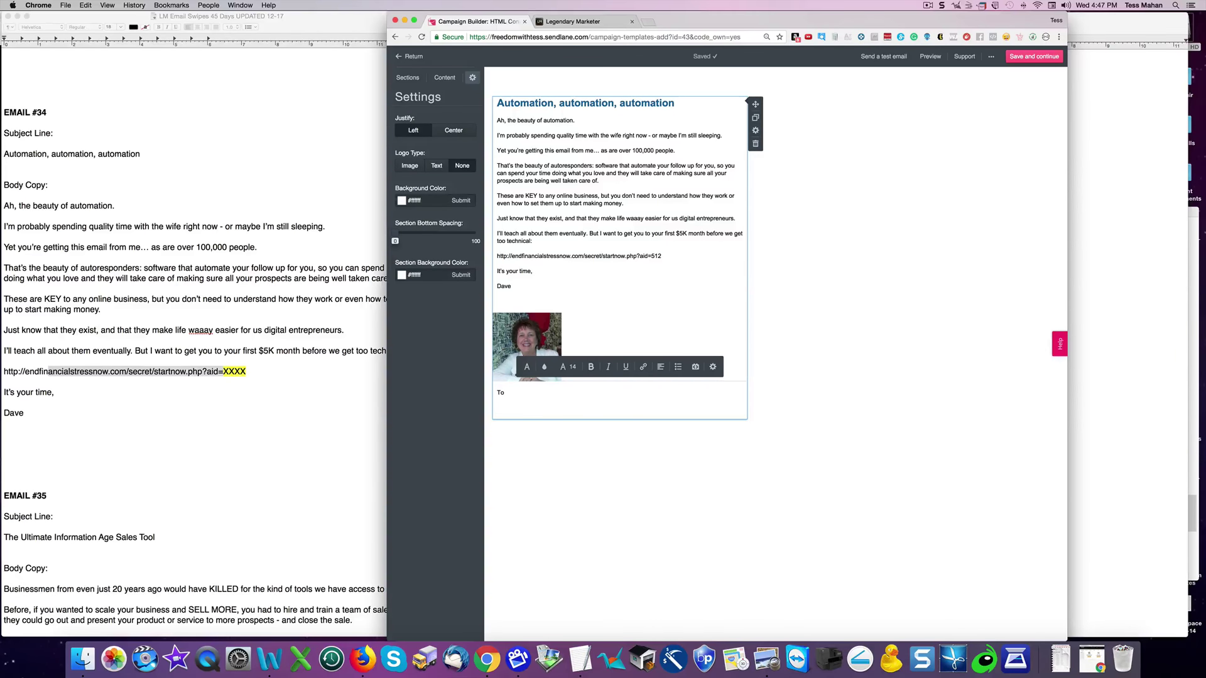
{"action": "type", "text": " Your Success,"}
{"action": "key", "text": "Return"}
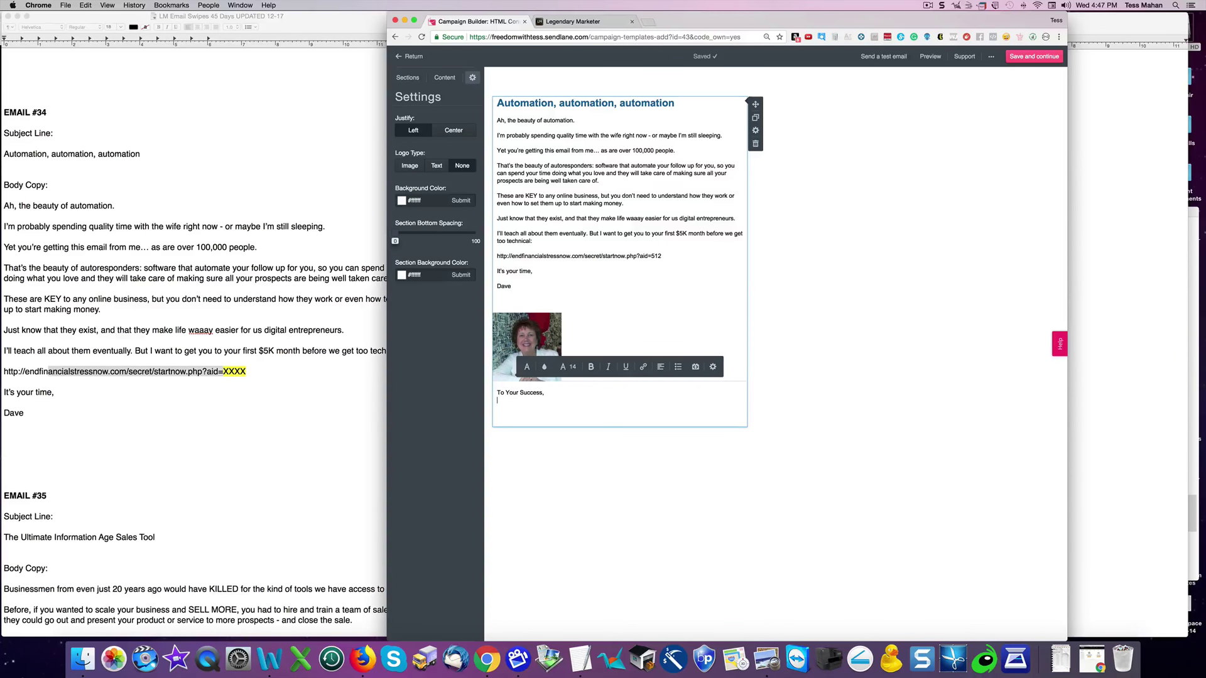
{"action": "type", "text": "Tess Mahan"}
{"action": "key", "text": "Return"}
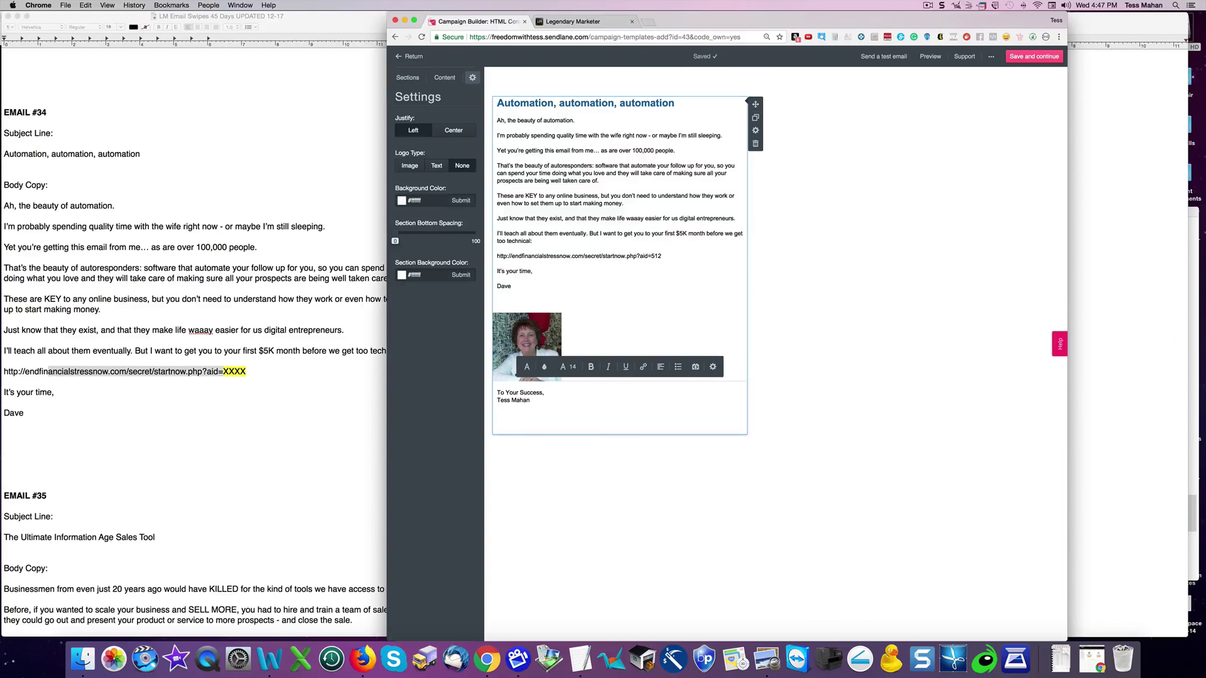
Add the signature line "Connect with Me: Facebook" and link the word Facebook to the sender's Facebook profile URL
{"action": "type", "text": "Connect with me"}
{"action": "key", "text": "BackSpace"}
{"action": "type", "text": "Me:  Facebook"}
{"action": "left_click_drag", "start_coordinate": [546, 408], "coordinate": [573, 408]}
{"action": "left_click", "coordinate": [643, 374]}
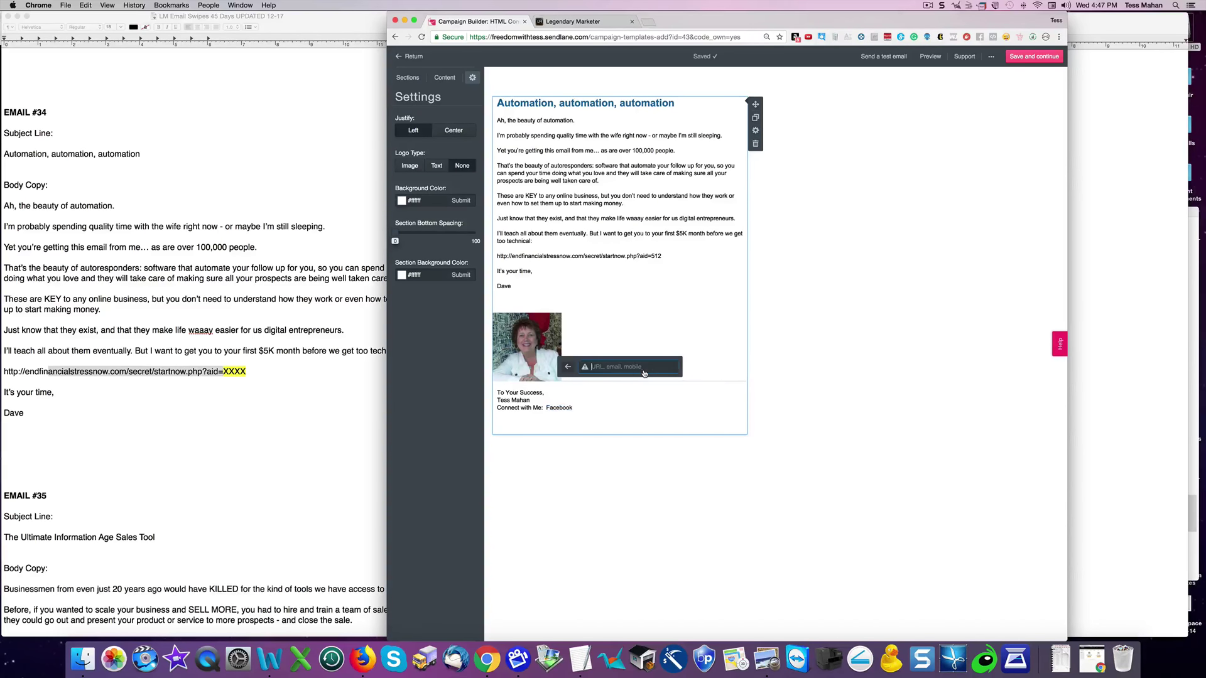
{"action": "type", "text": "ht"}
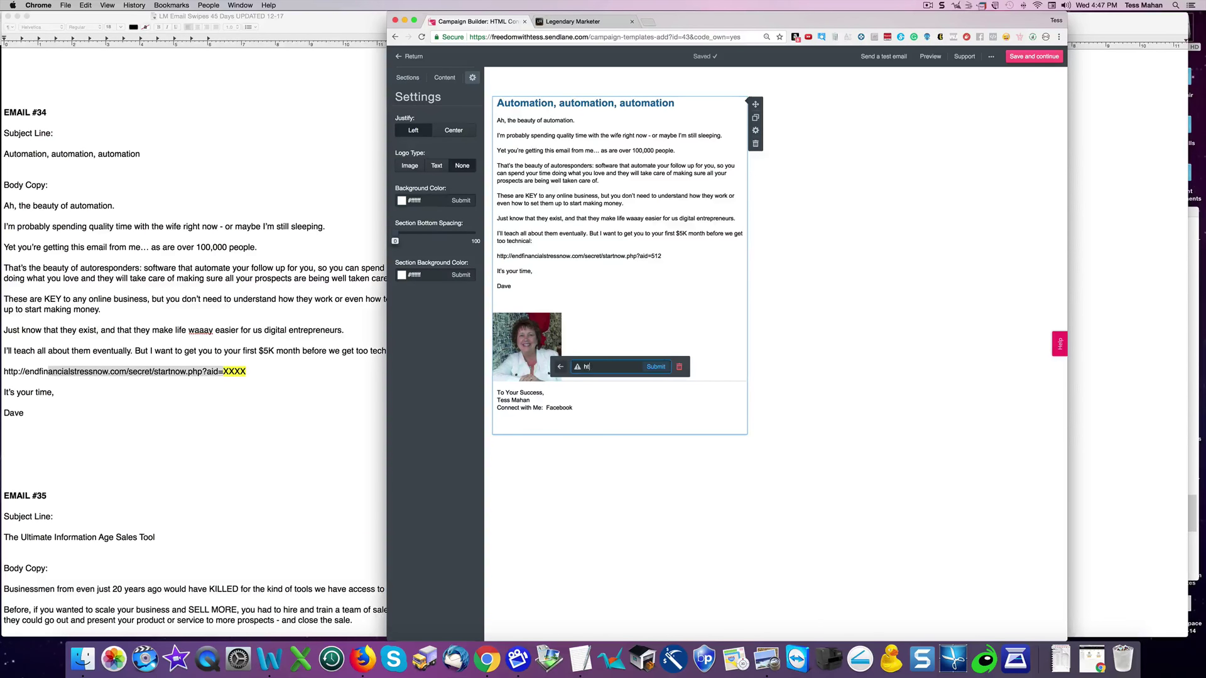
{"action": "type", "text": "tp://facebookk,"}
{"action": "key", "text": "BackSpace"}
{"action": "type", "text": ".com/tessmahan"}
{"action": "left_click", "coordinate": [656, 367]}
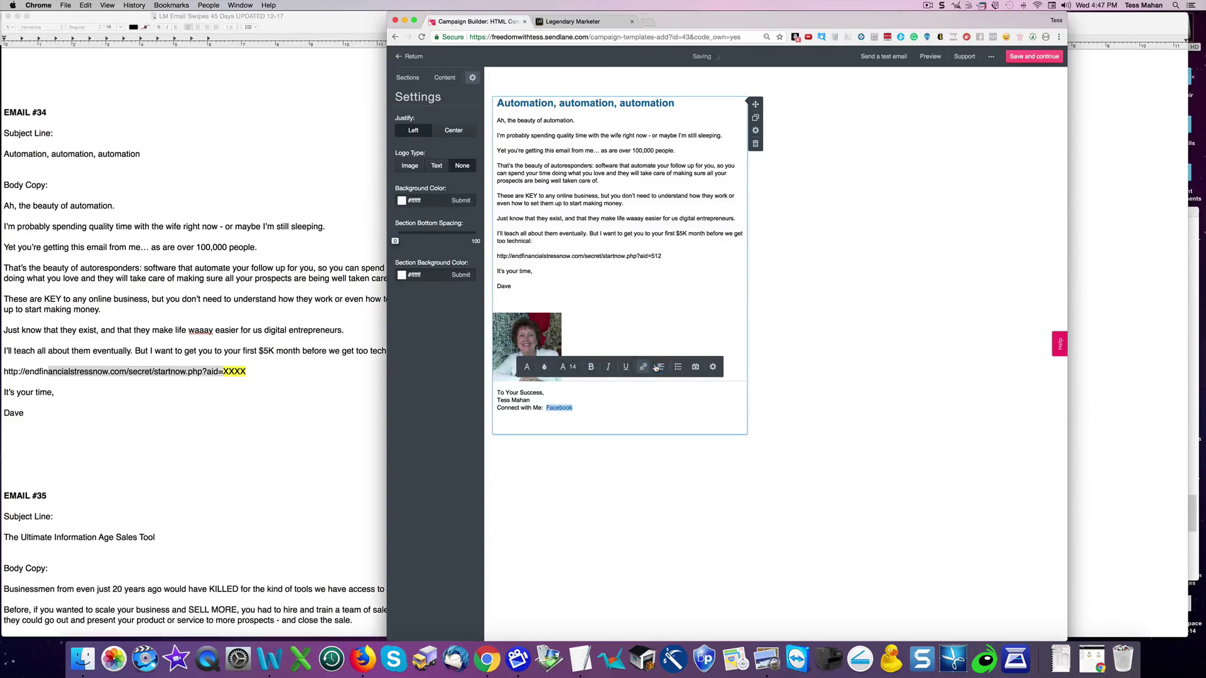
Add the text "Business Page" to the signature and continue to the campaign's confirmation page
{"action": "left_click", "coordinate": [577, 418]}
{"action": "type", "text": "Business Page"}
{"action": "left_click", "coordinate": [842, 446]}
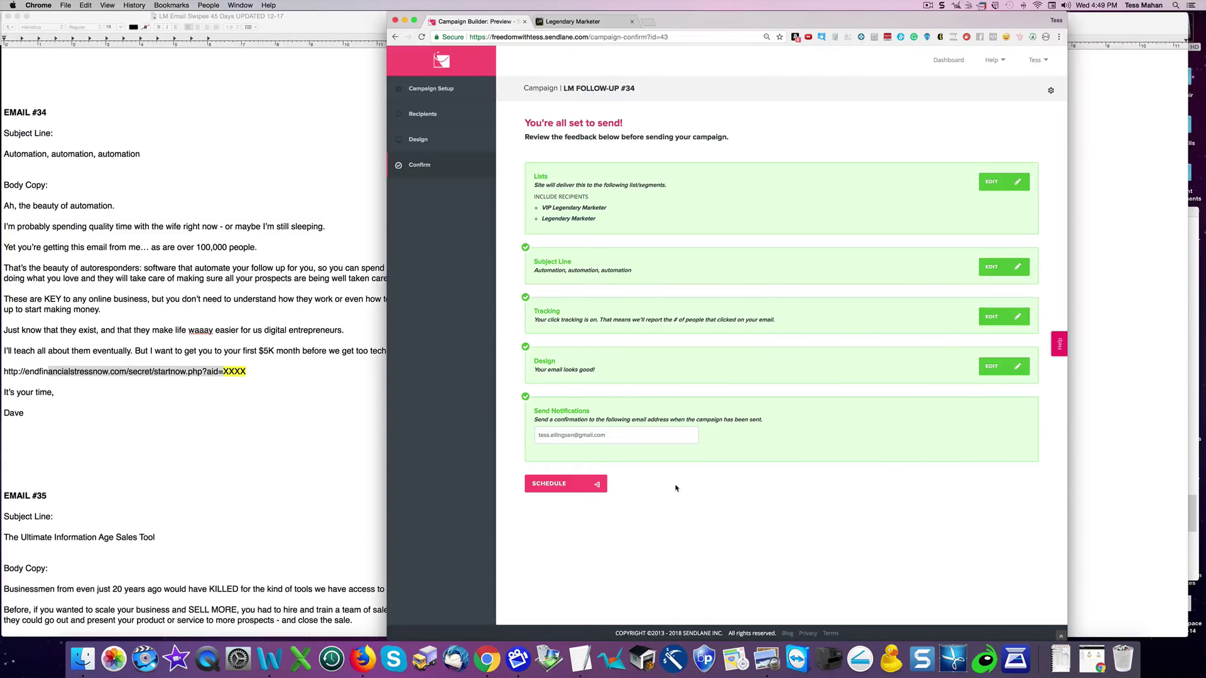
Open the campaign's scheduling options and set Sending to "On given date and time"
{"action": "left_click", "coordinate": [556, 488]}
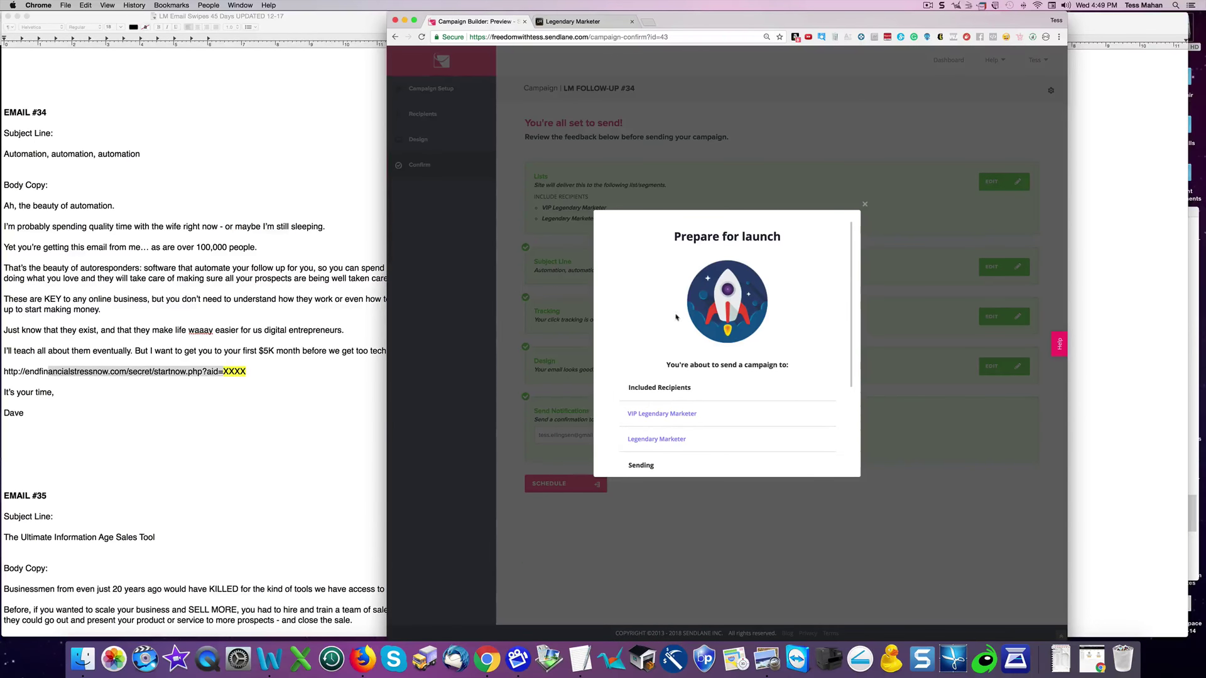
{"action": "scroll", "coordinate": [668, 400], "scroll_direction": "down", "scroll_amount": 3}
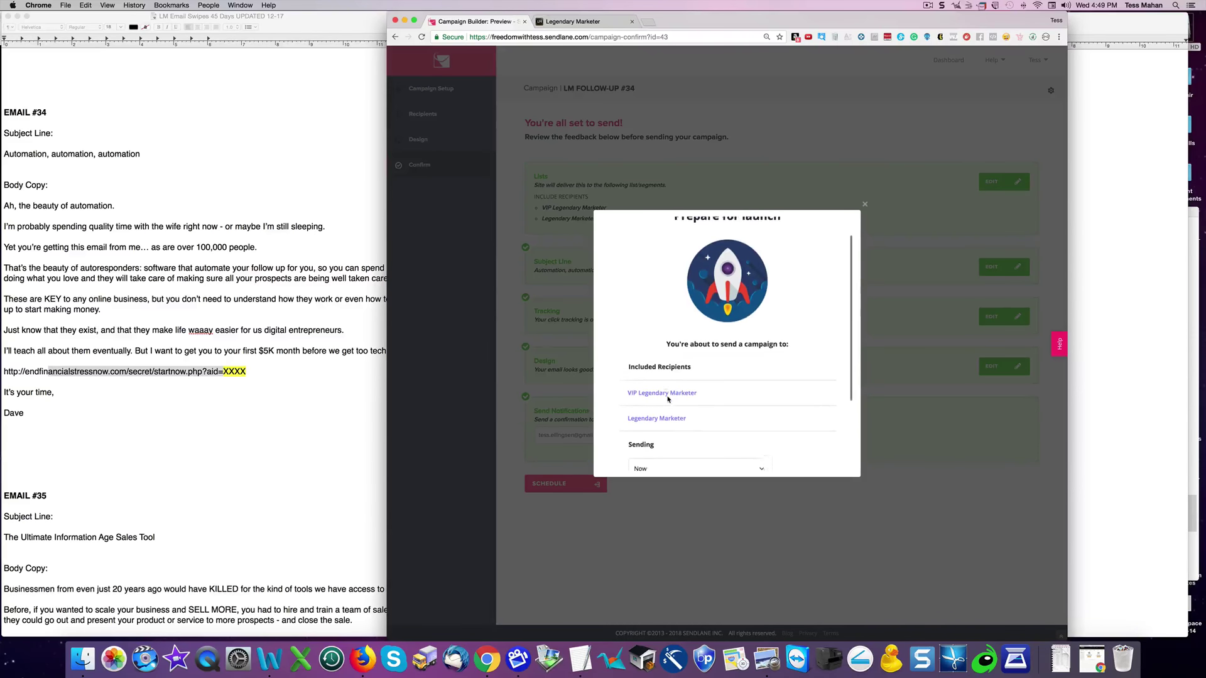
{"action": "scroll", "coordinate": [668, 400], "scroll_direction": "down", "scroll_amount": 3}
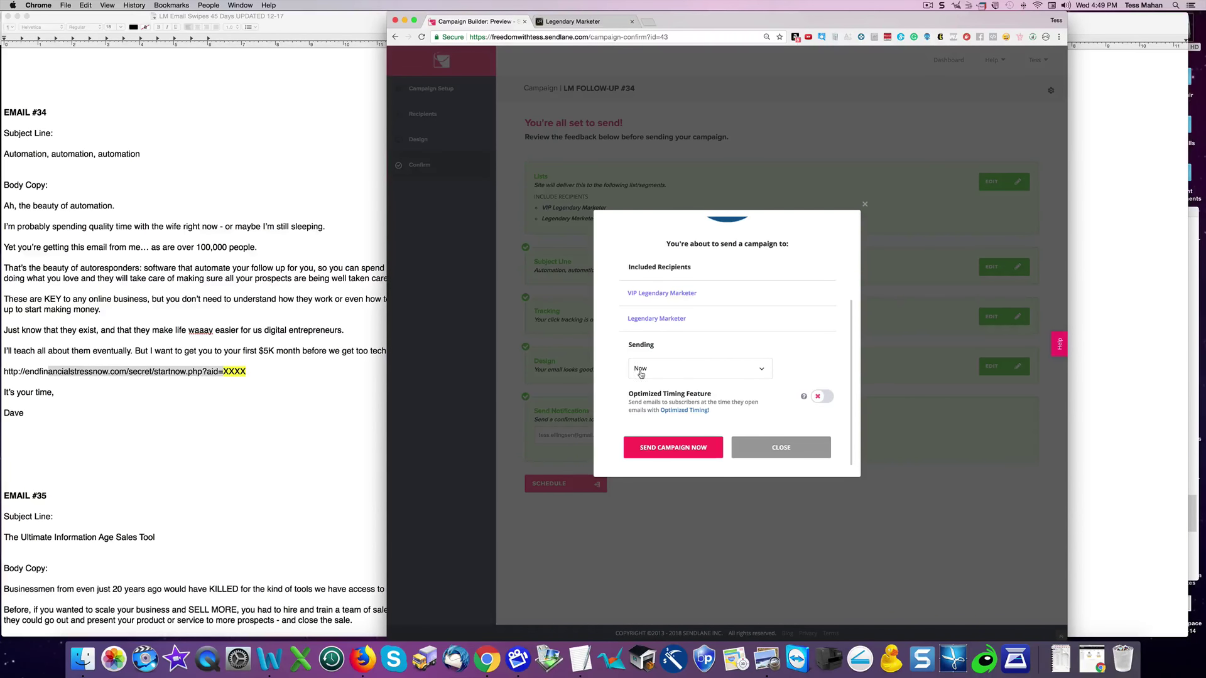
{"action": "left_click", "coordinate": [756, 375]}
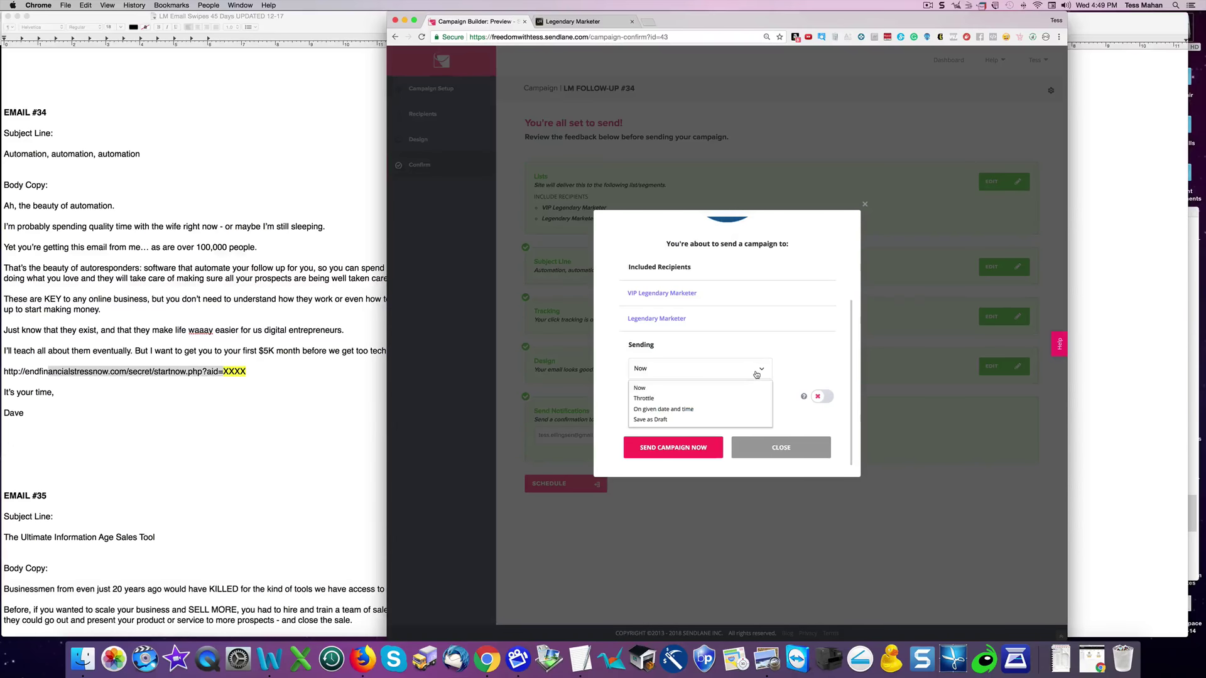
{"action": "left_click", "coordinate": [660, 409]}
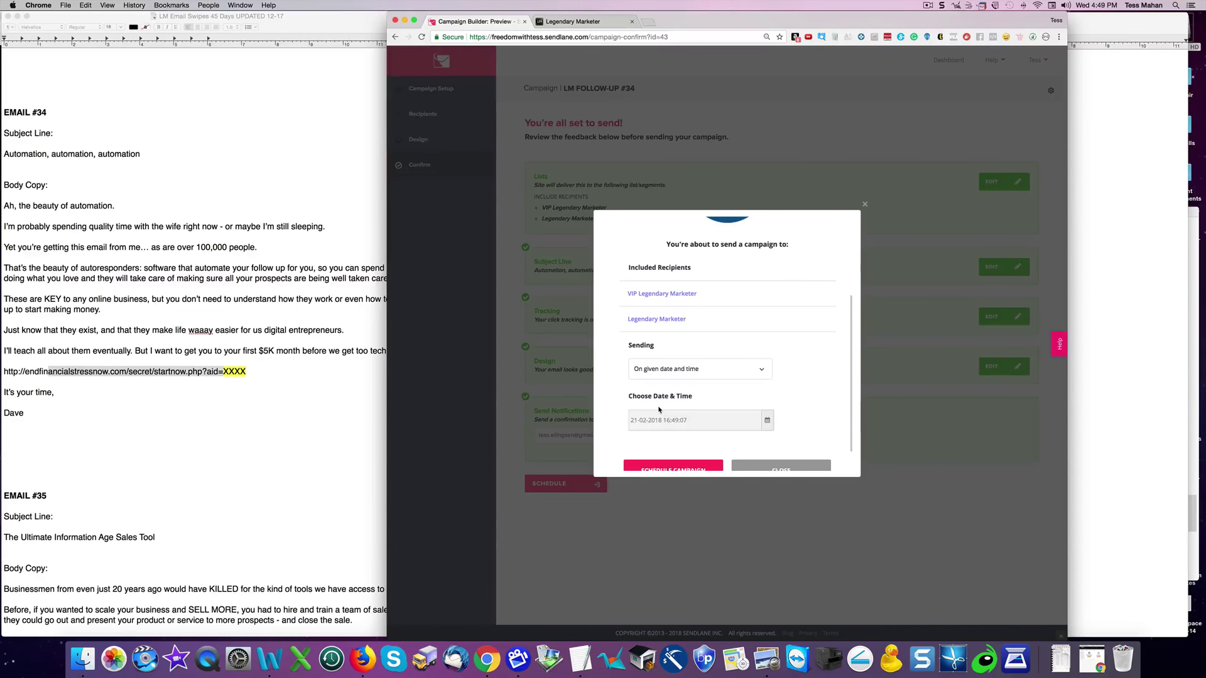
Set the campaign's sending date to 28 February 2018 at 9:00 and schedule the campaign
{"action": "scroll", "coordinate": [691, 408], "scroll_direction": "down", "scroll_amount": 1}
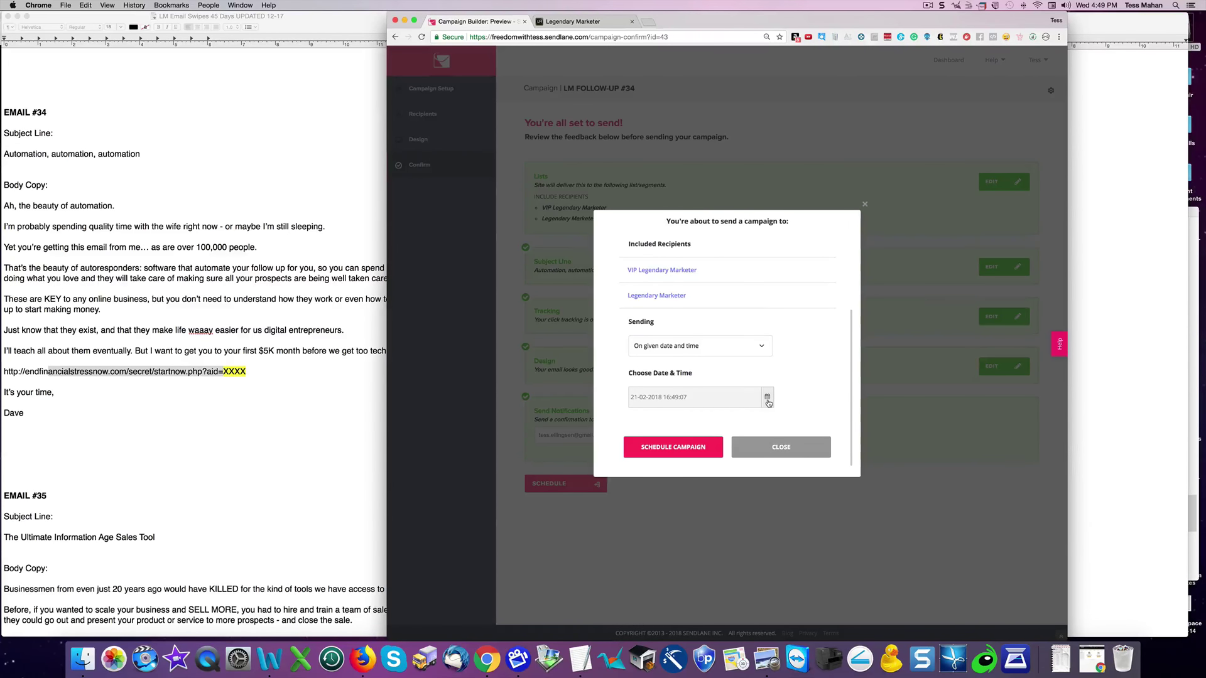
{"action": "left_click", "coordinate": [767, 399]}
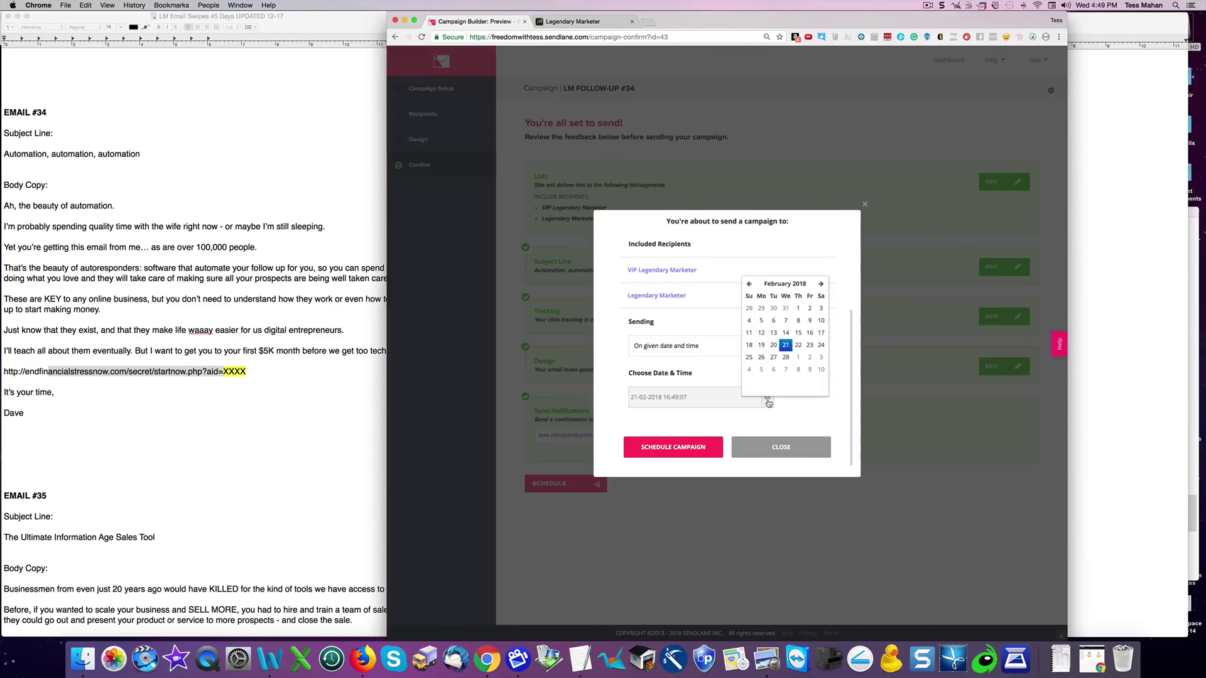
{"action": "left_click", "coordinate": [785, 358]}
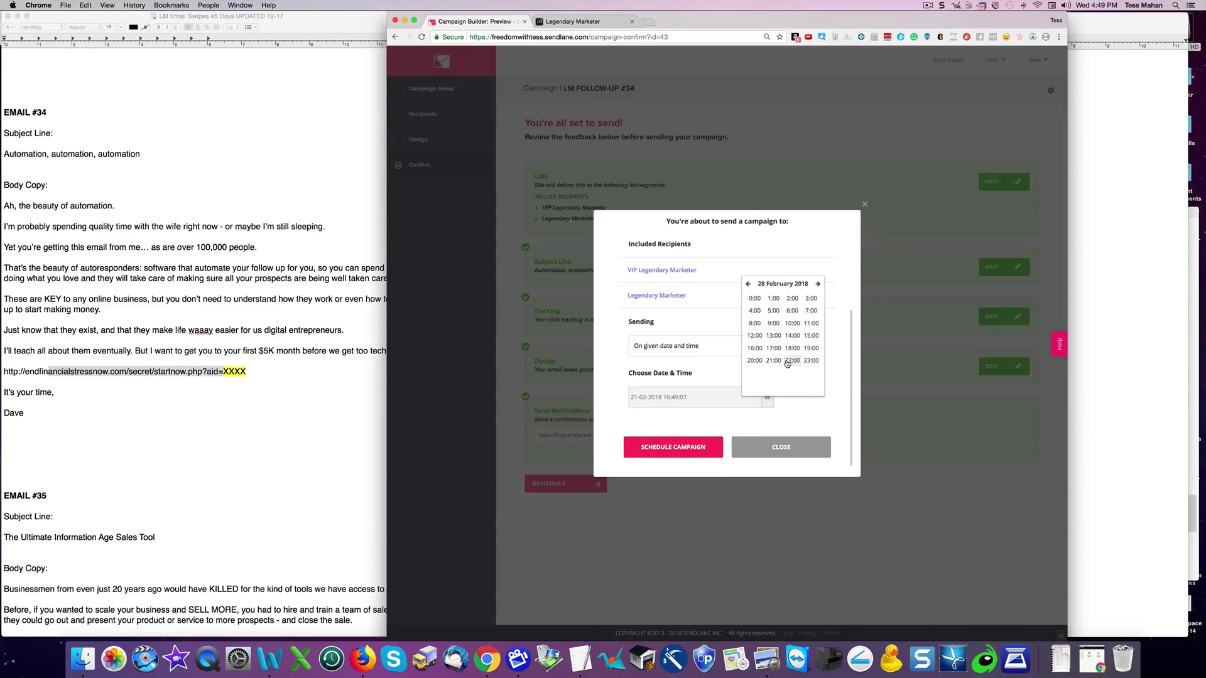
{"action": "left_click", "coordinate": [774, 324]}
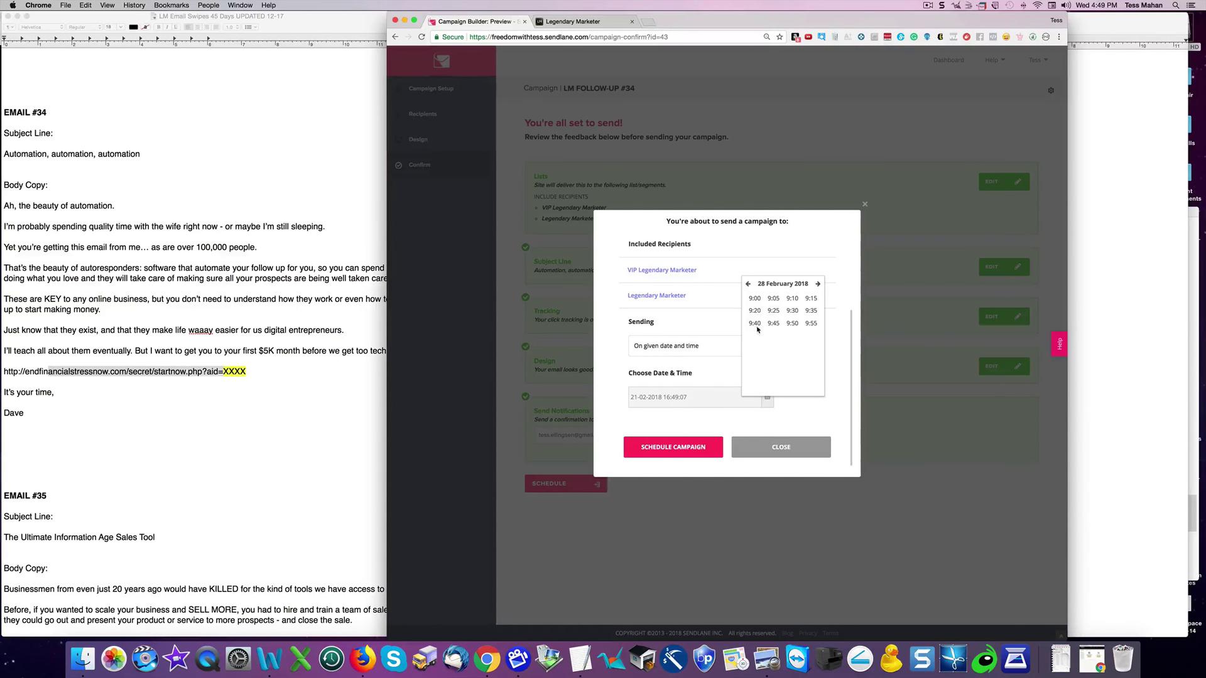
{"action": "left_click", "coordinate": [755, 299]}
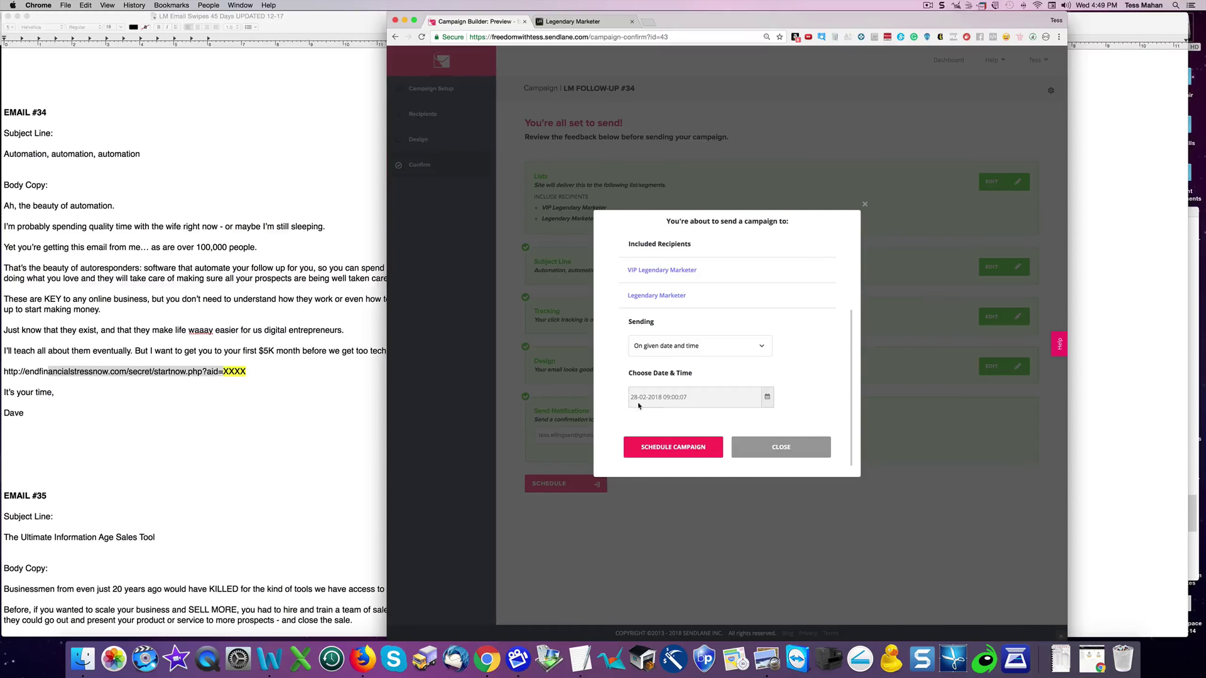
{"action": "left_click", "coordinate": [672, 451]}
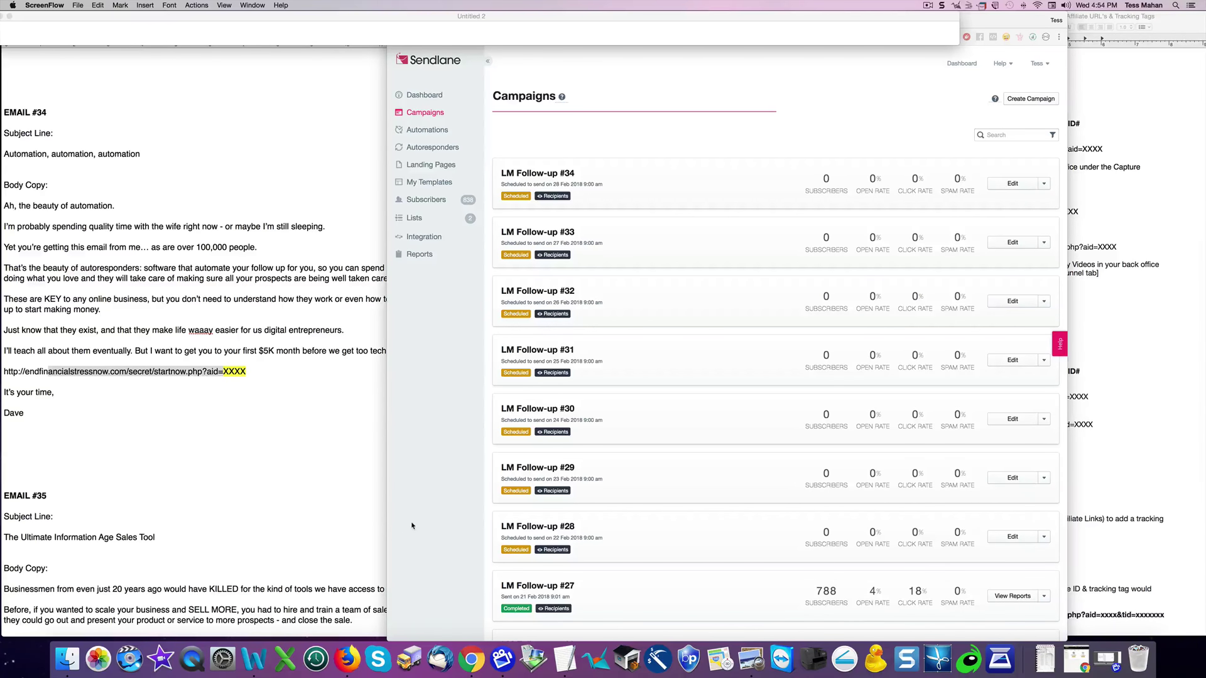
Switch to TextEdit, bring forward the LM Email Swipes document, and review the funnel URLs in the Legendary Affiliate URL's & Tracking Tags document
{"action": "left_click", "coordinate": [305, 509]}
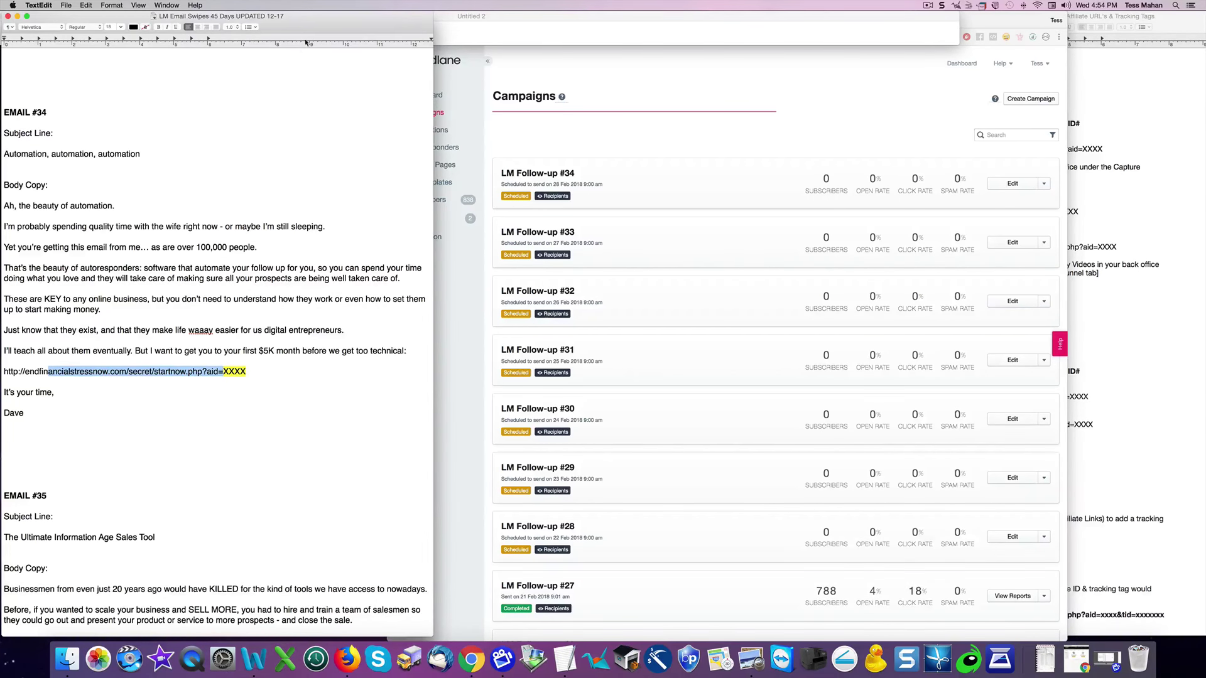
{"action": "mouse_move", "coordinate": [306, 26]}
{"action": "left_mouse_down"}
{"action": "mouse_move", "coordinate": [352, 26]}
{"action": "mouse_move", "coordinate": [303, 26]}
{"action": "left_mouse_up"}
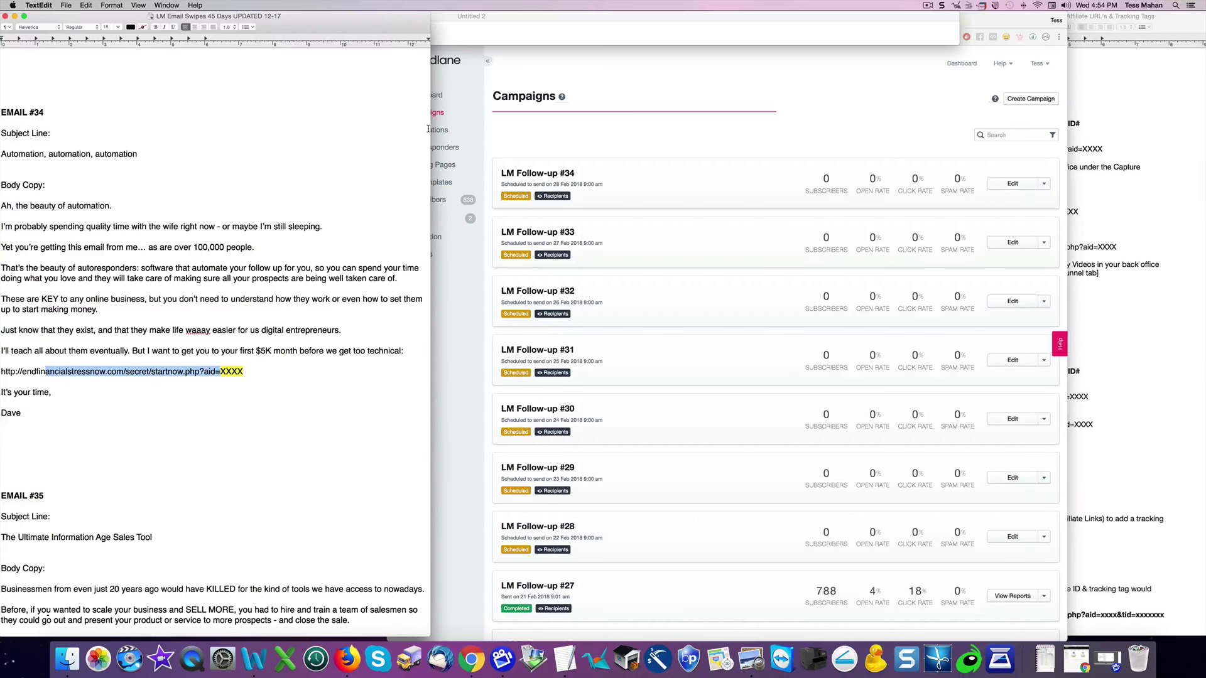
{"action": "left_click", "coordinate": [225, 132]}
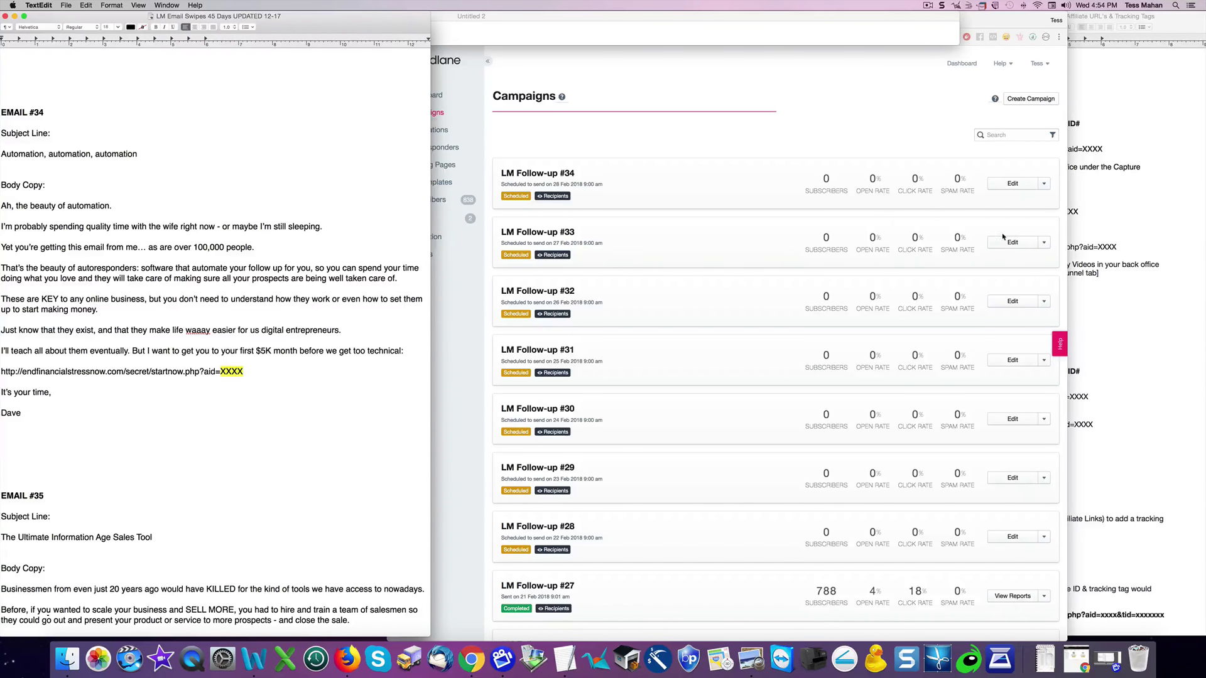
{"action": "left_click", "coordinate": [1136, 155]}
{"action": "scroll", "coordinate": [1009, 164], "scroll_direction": "down", "scroll_amount": 3}
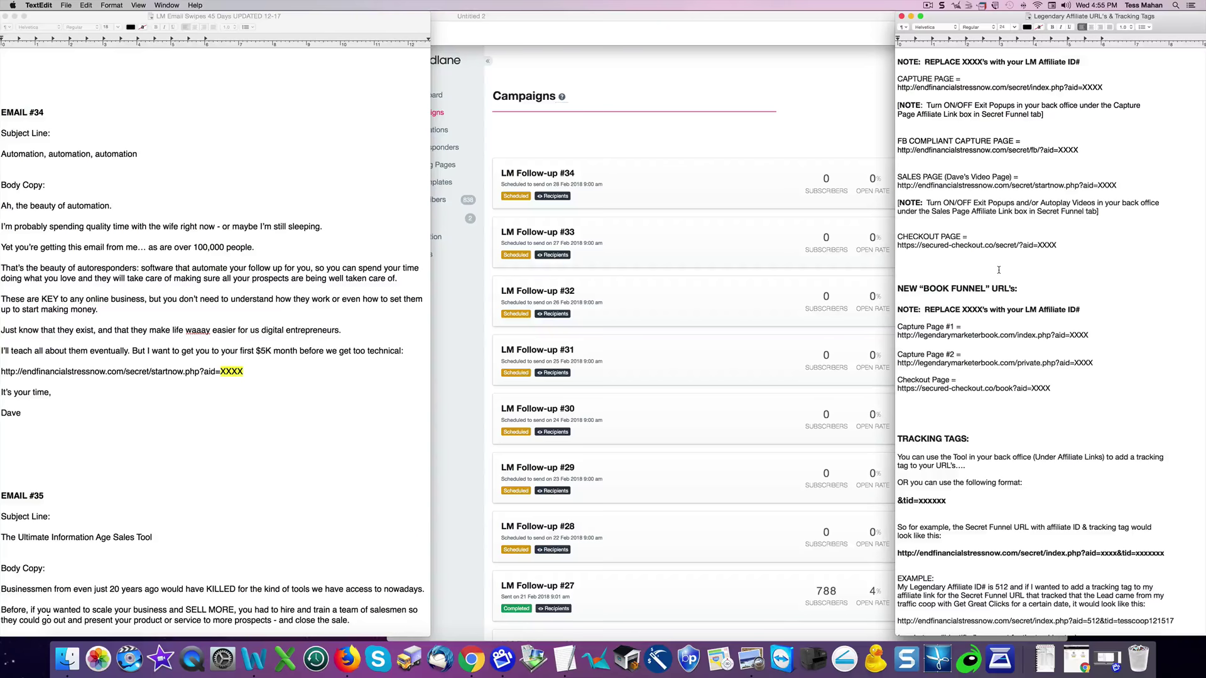
{"action": "scroll", "coordinate": [998, 270], "scroll_direction": "up", "scroll_amount": 5}
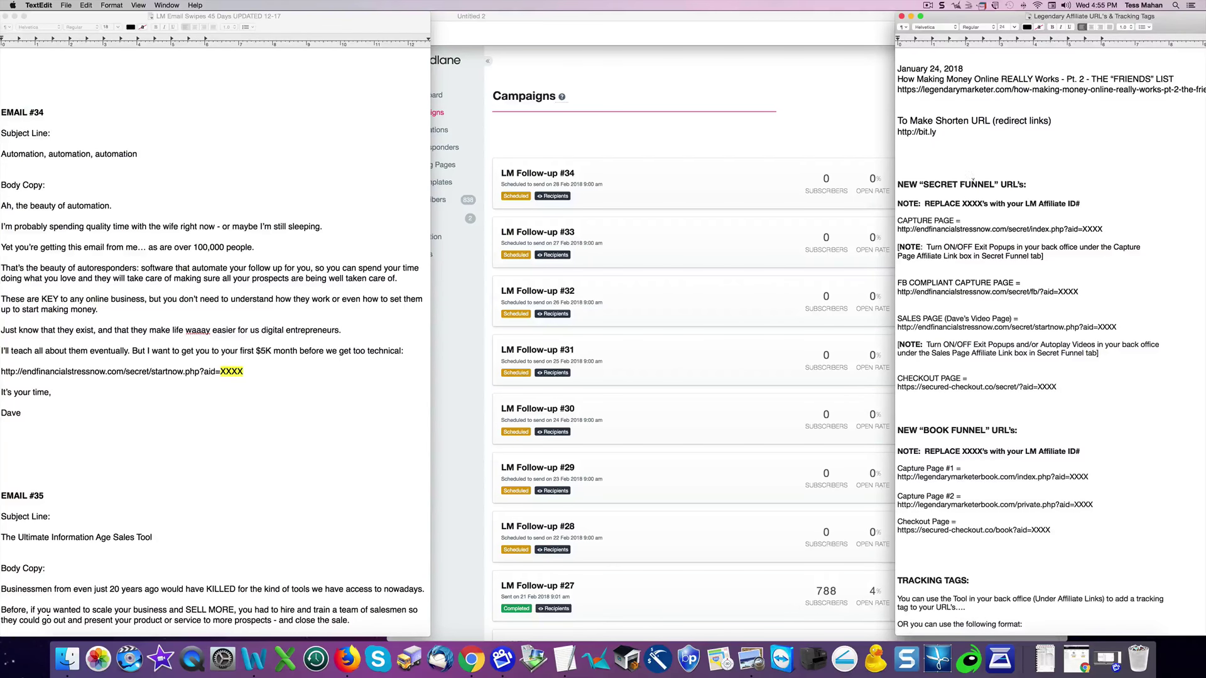
{"action": "left_click", "coordinate": [927, 5]}
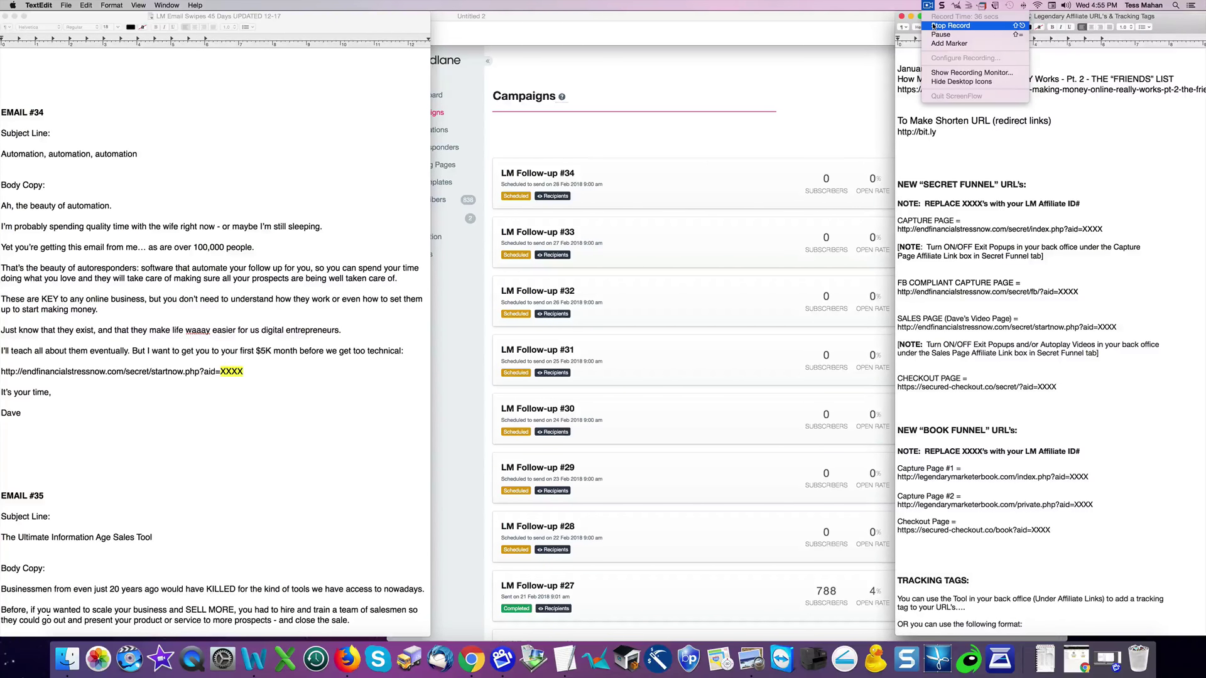